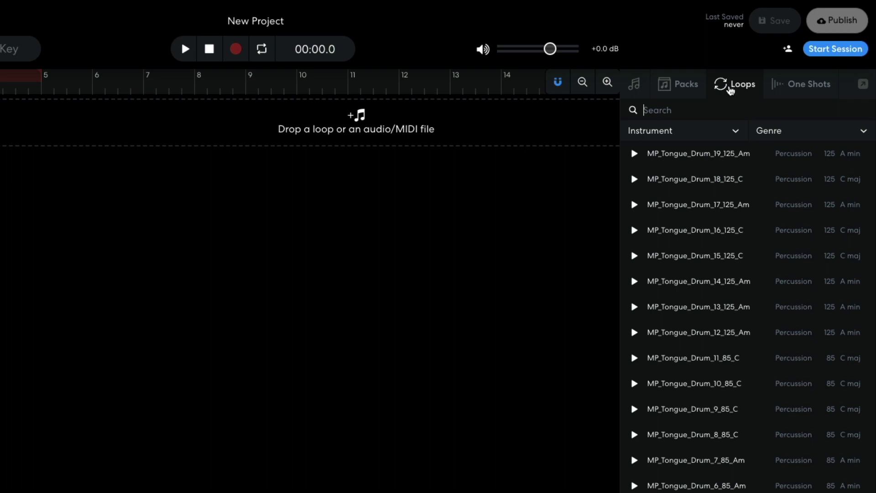
- Filter the loop library to Voice loops in the Hip Hop / Trap genre
click(675, 133)
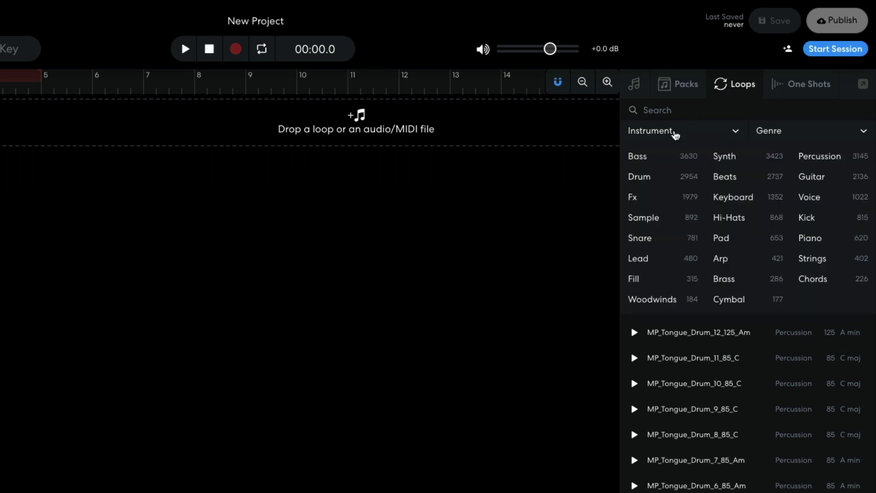
click(803, 199)
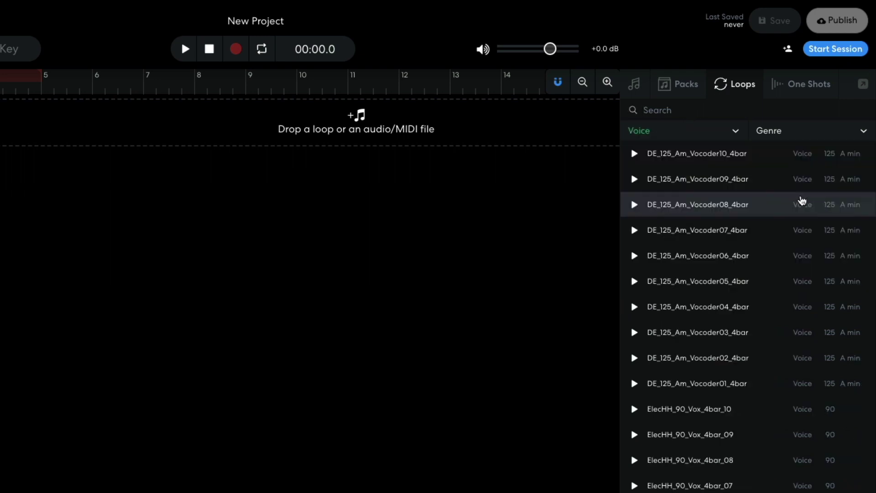
click(794, 135)
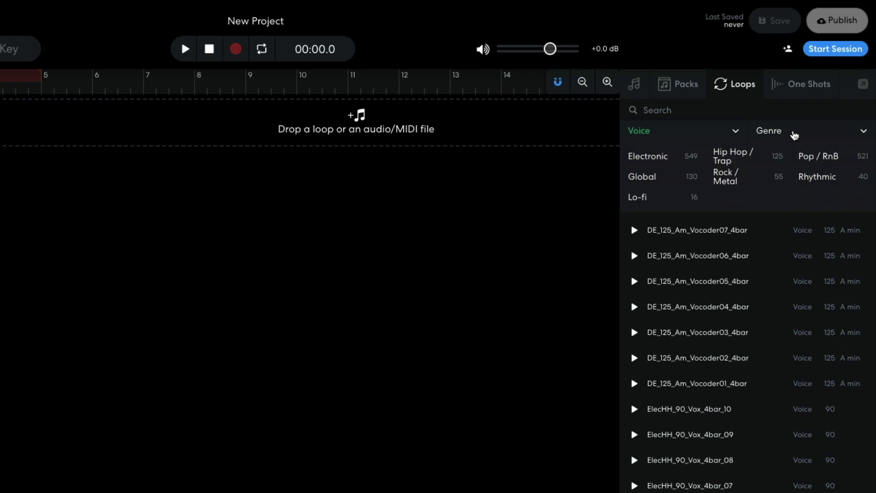
click(745, 156)
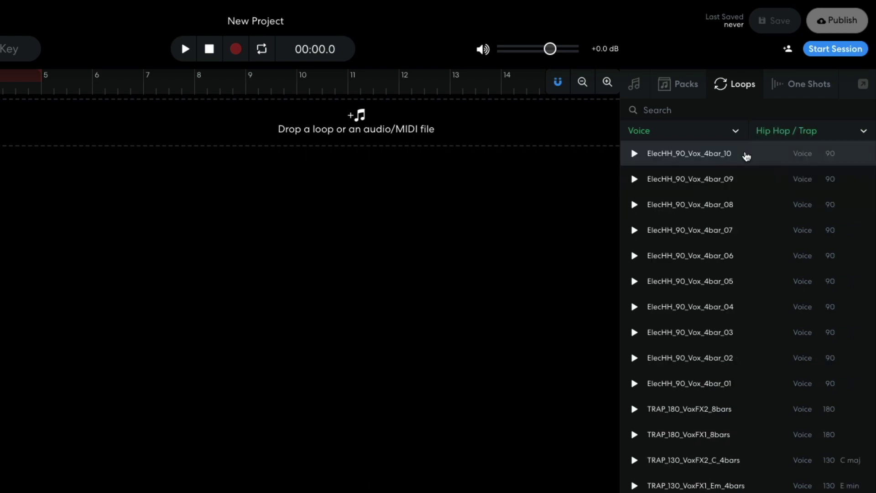
- Place ElecHH_90_Vox_4bar_10 on a new track at bar 5 and audition it from there
drag(725, 153, 335, 161)
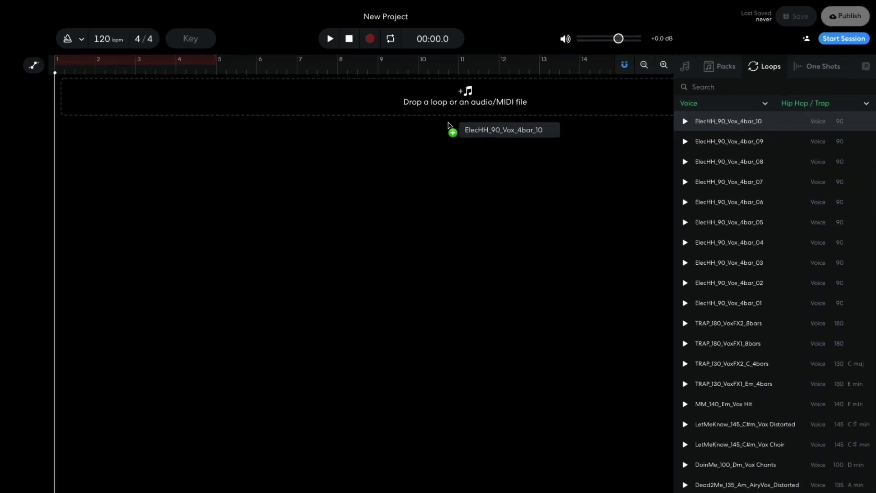
drag(448, 124, 302, 89)
click(280, 64)
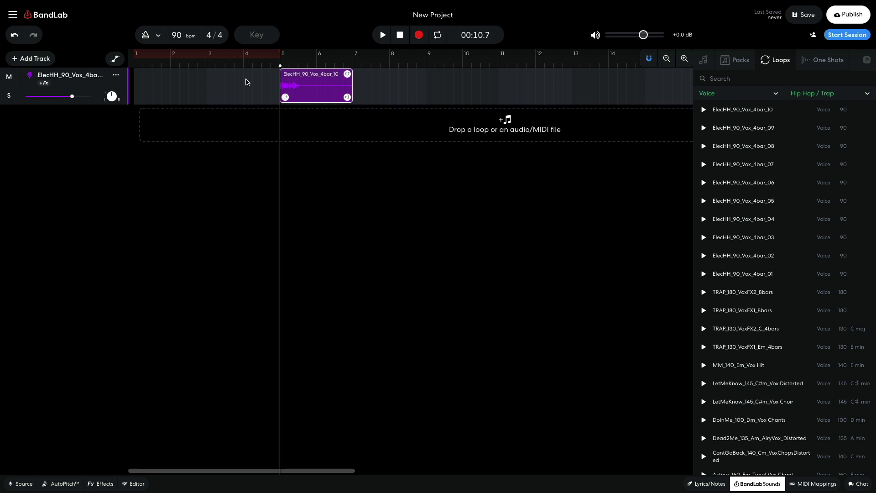
key(space)
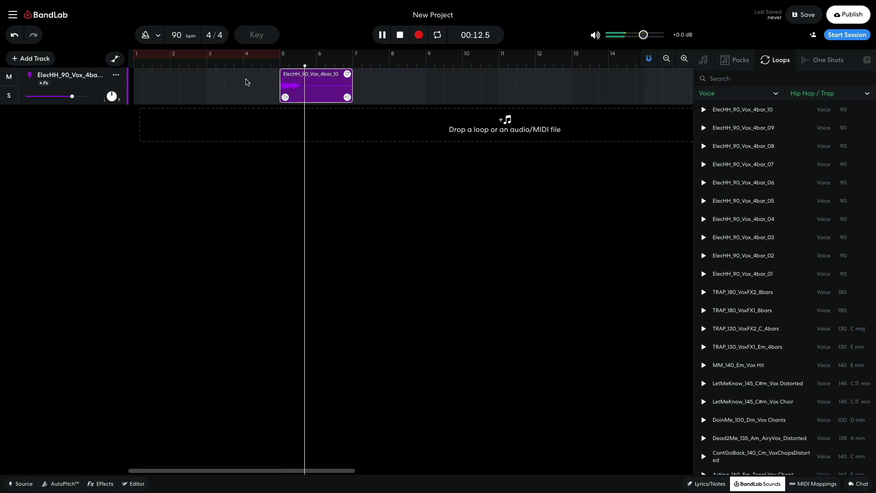
key(space)
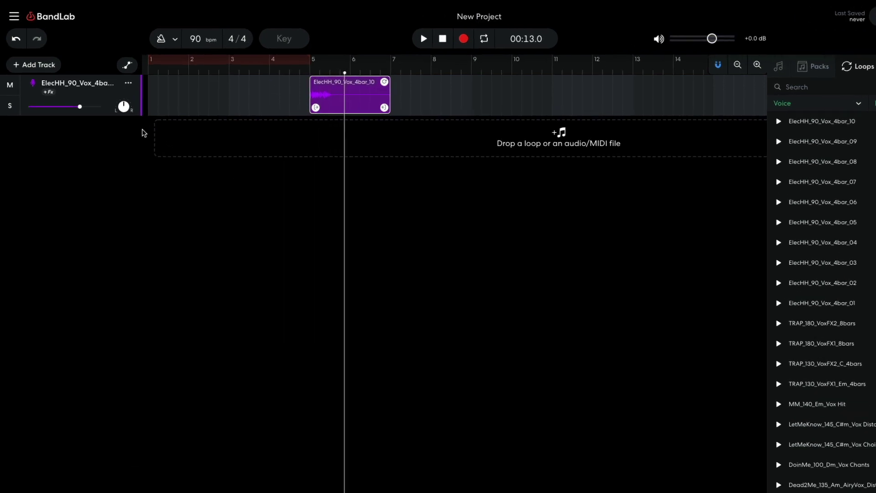
- Duplicate the vocal track and mute the original
right_click(99, 90)
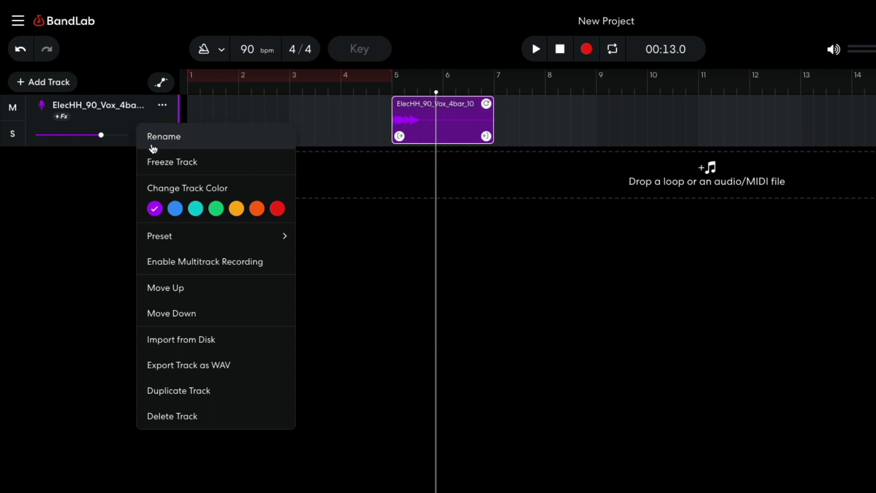
click(206, 390)
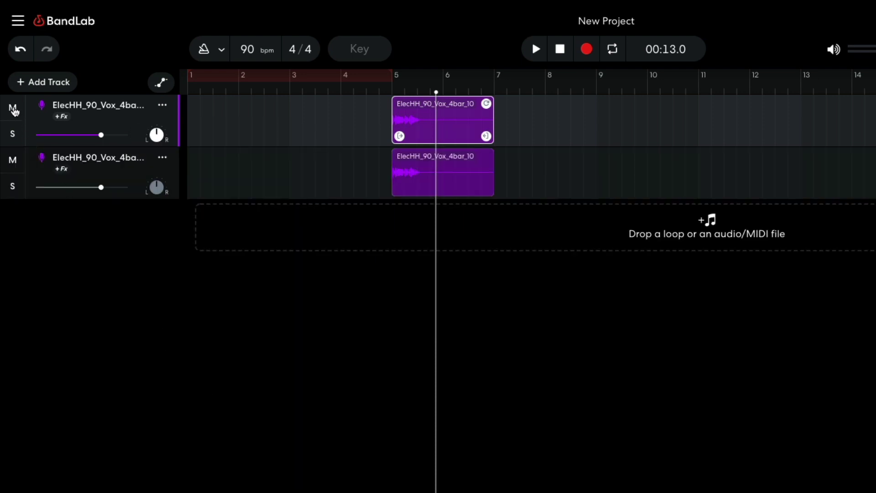
click(14, 110)
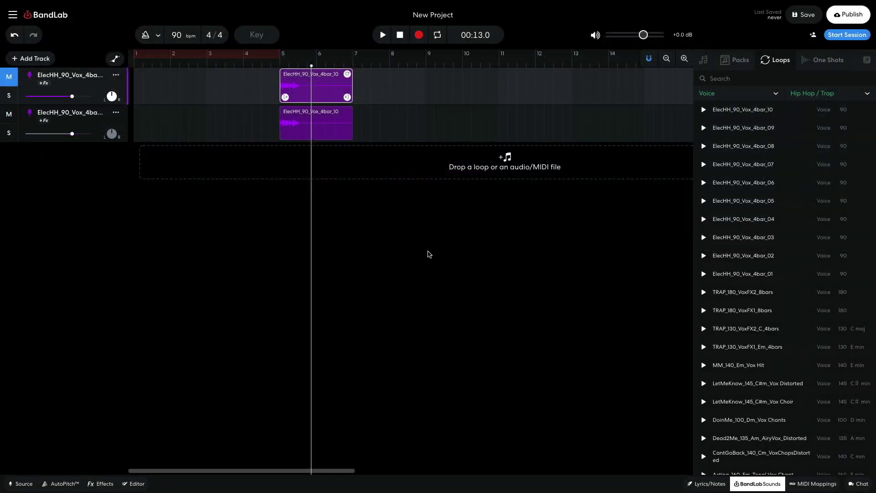
- Reverse the copied clip's audio in the Editor and play it from about bar 6.4
click(754, 484)
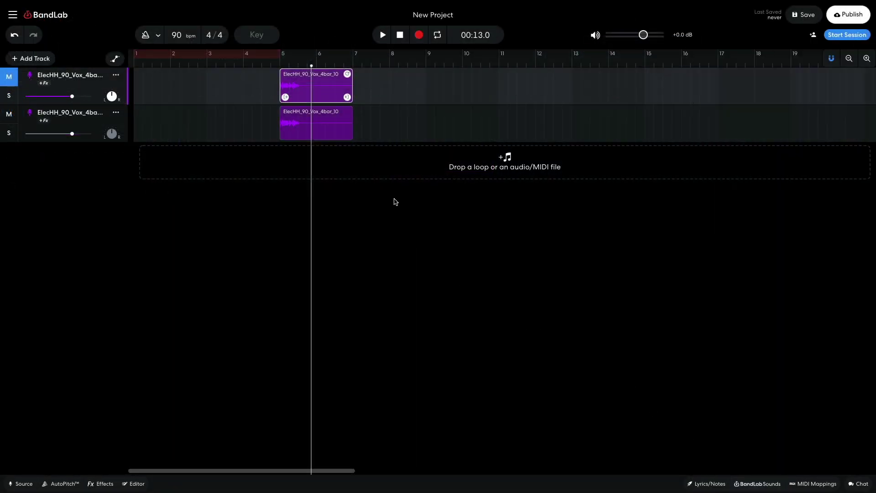
double_click(341, 126)
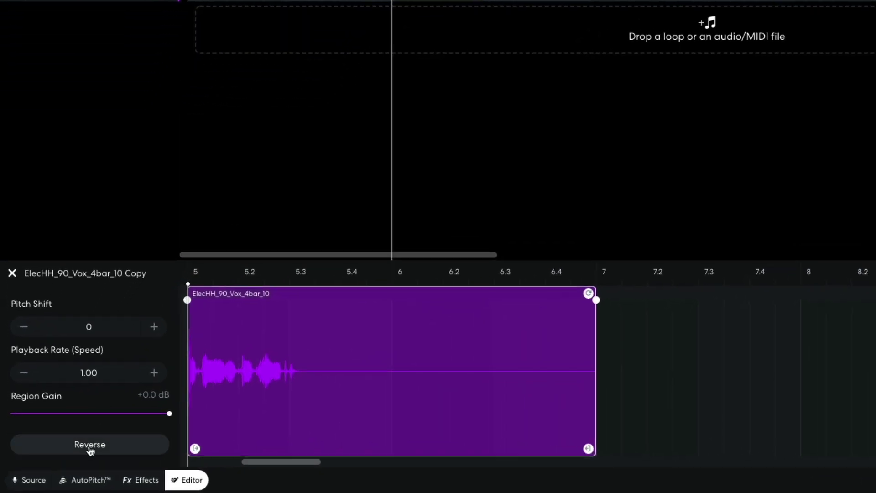
click(64, 458)
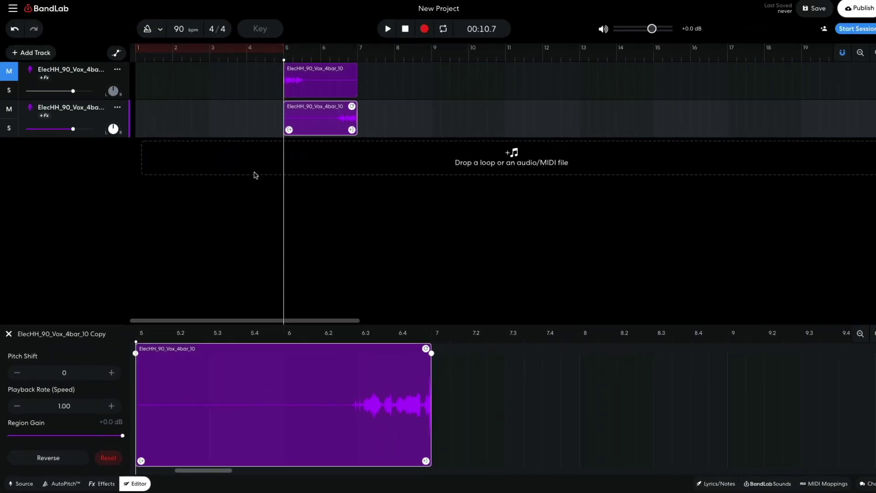
click(337, 59)
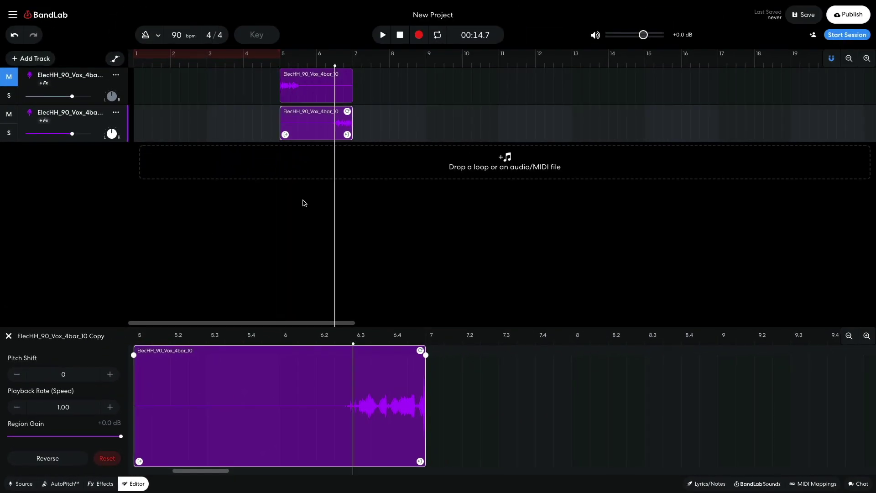
key(space)
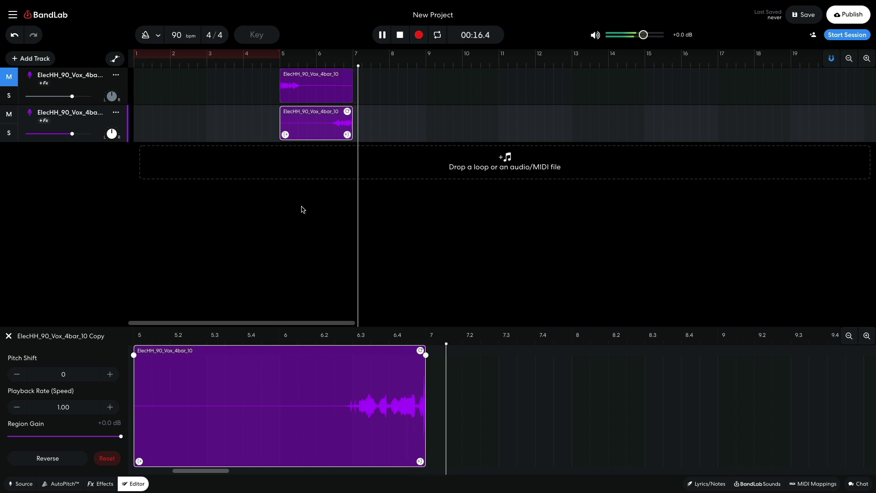
key(space)
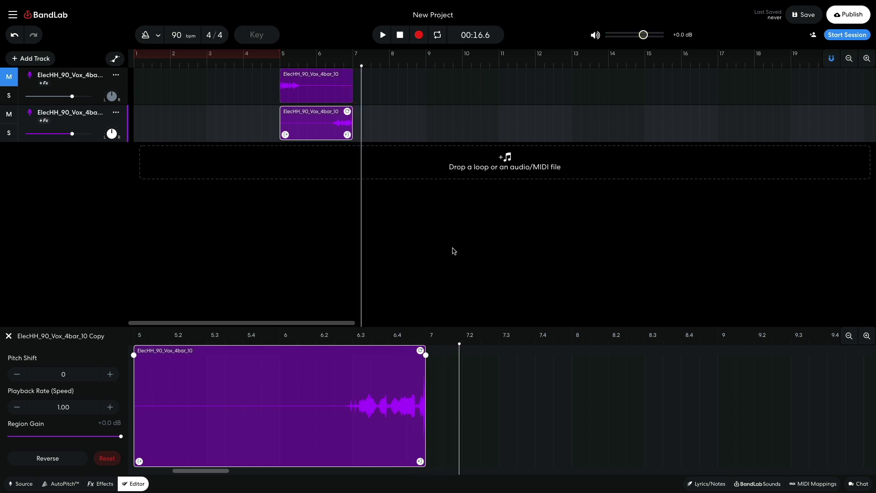
- Zoom in on the clip's end and set the playhead just before the final swell
click(345, 62)
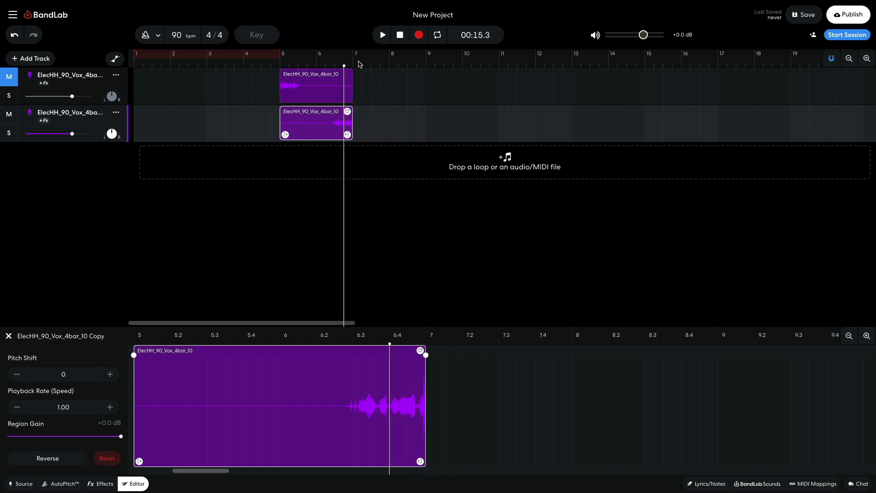
click(866, 58)
click(866, 58)
click(866, 59)
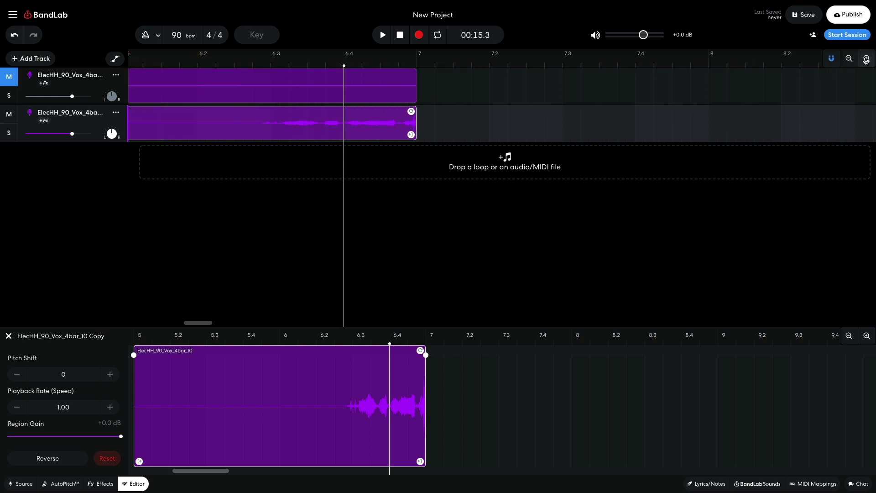
click(866, 58)
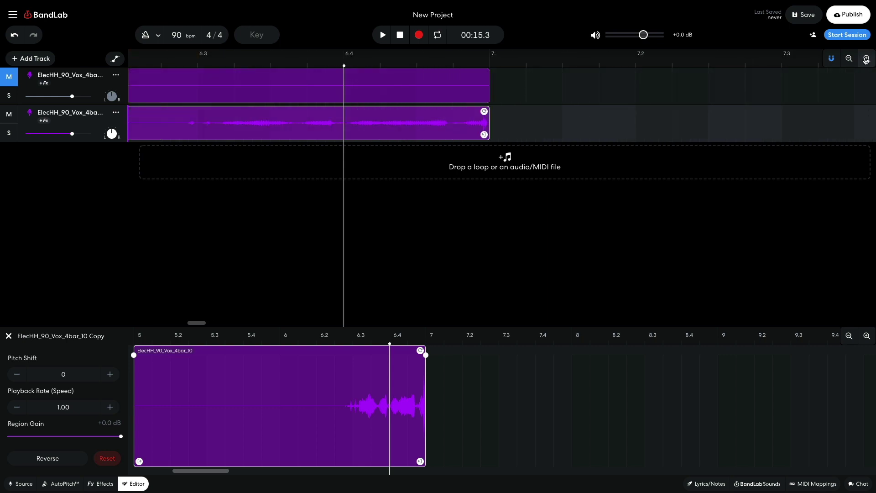
click(446, 64)
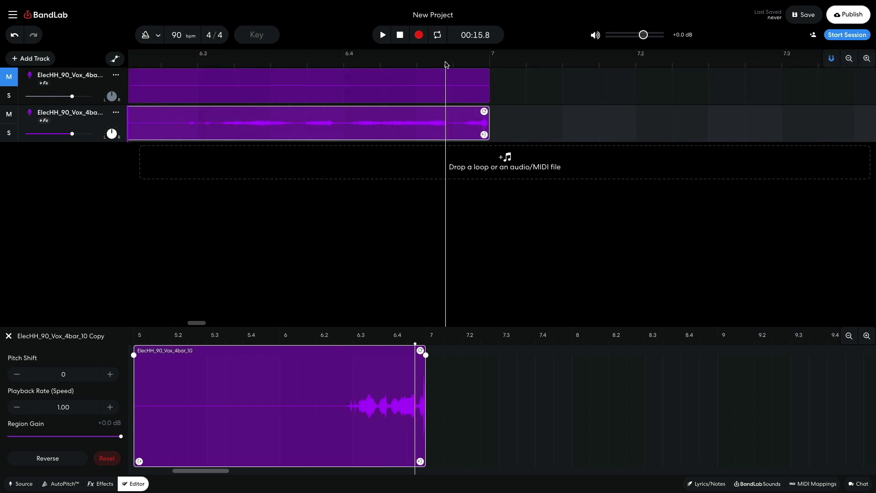
- Slice the reversed clip at the playhead and cut away the long left part
right_click(451, 123)
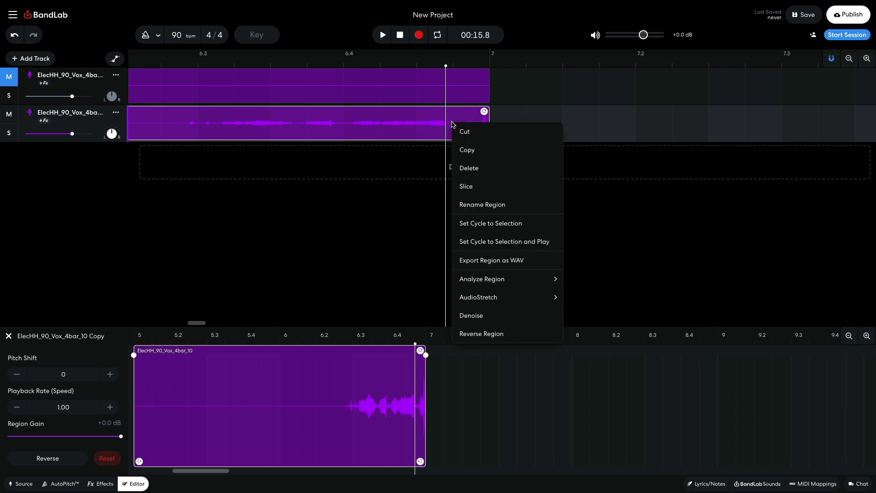
click(465, 186)
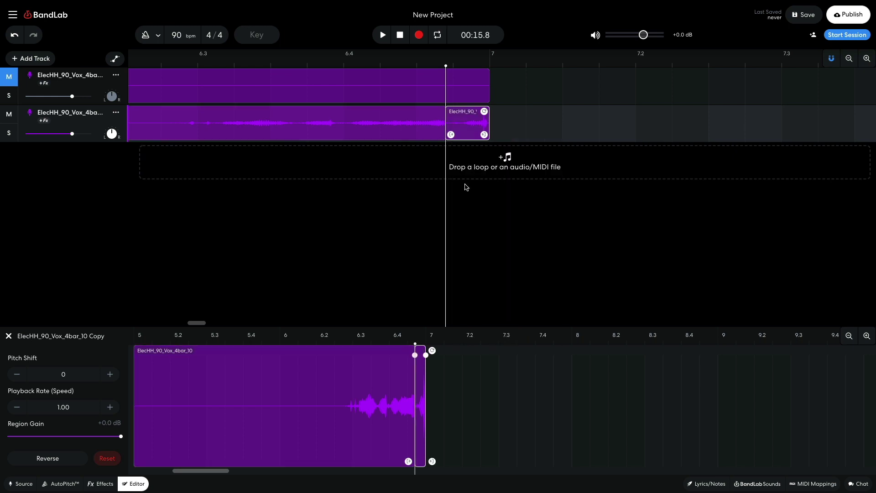
right_click(326, 123)
click(333, 129)
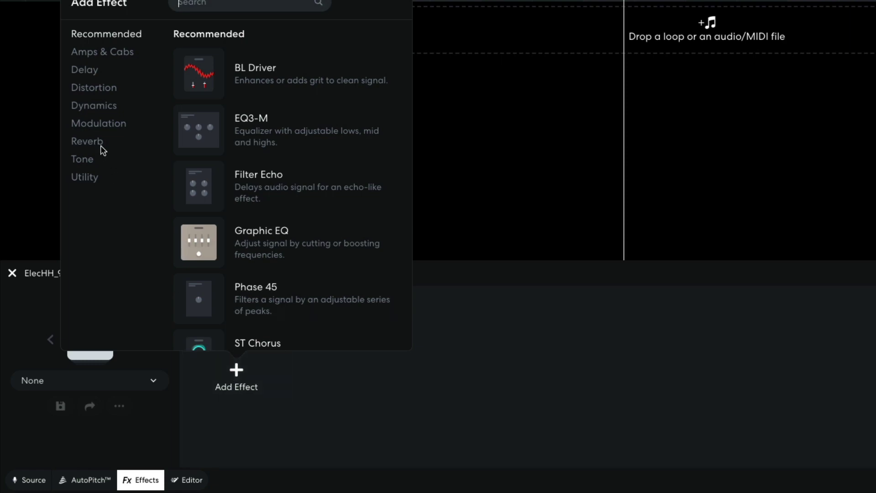
- Add Studio Reverb to the reversed tail's track
click(99, 144)
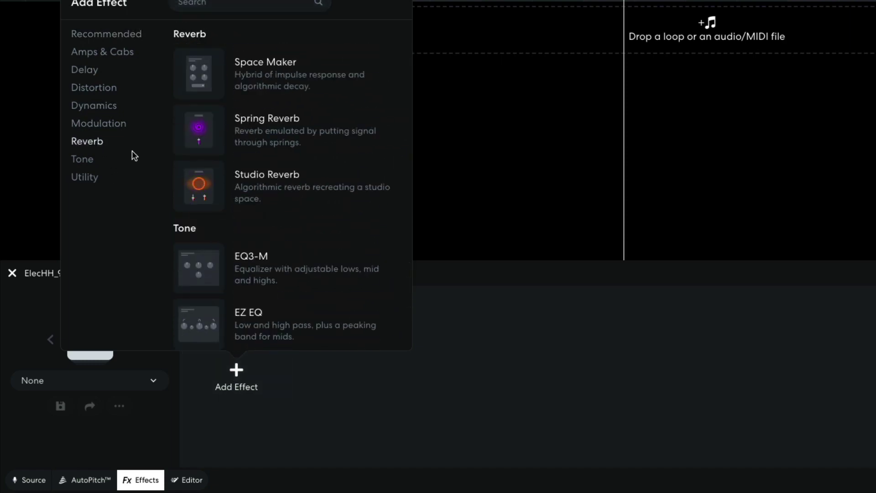
click(199, 184)
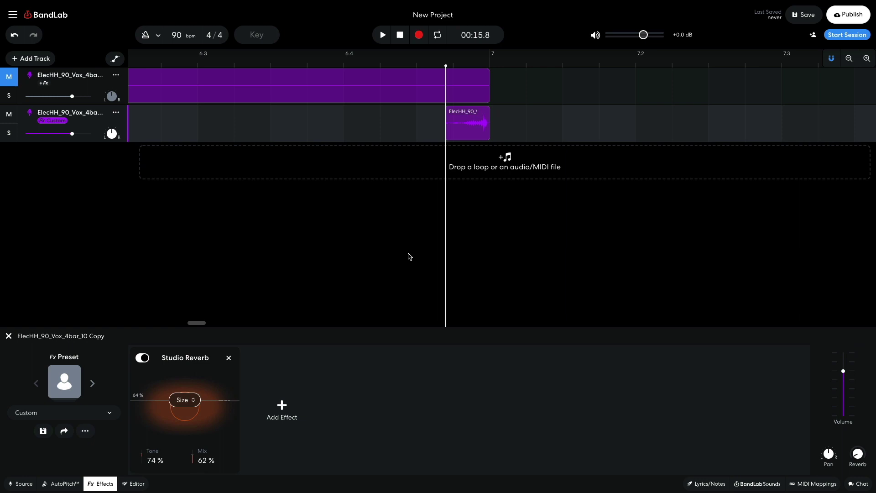
key(space)
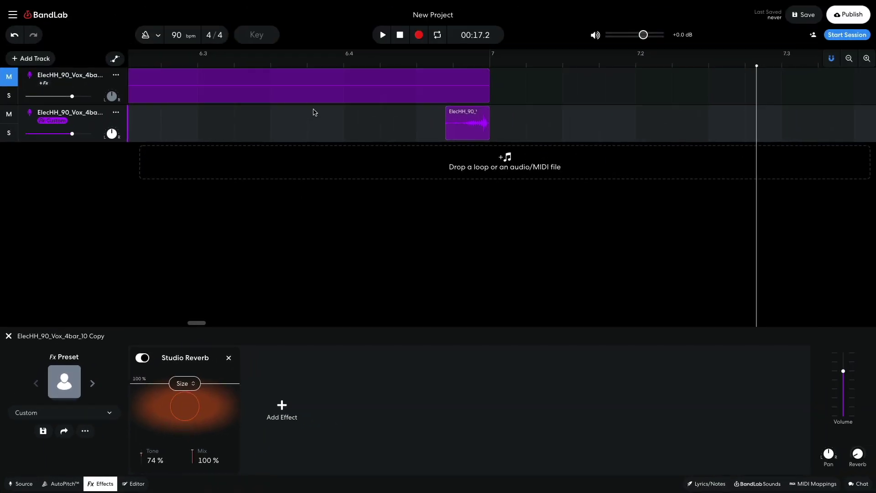
- Play the reverb swell from just before the tail
click(263, 63)
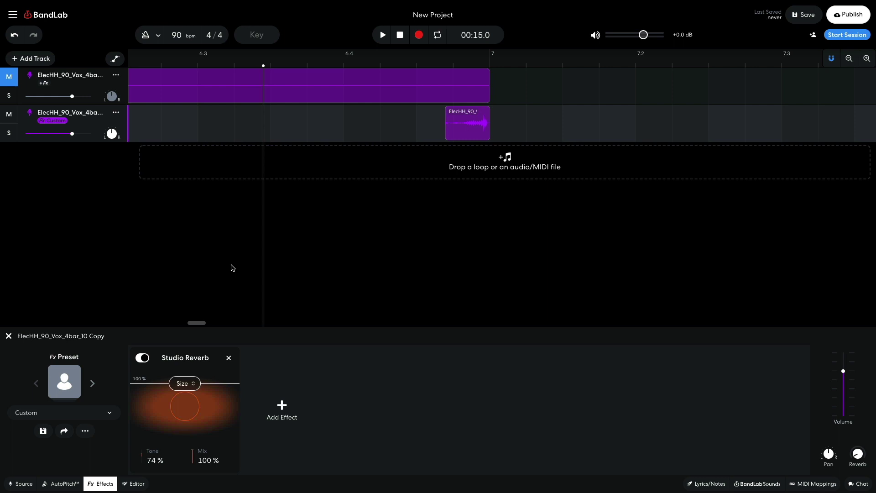
key(space)
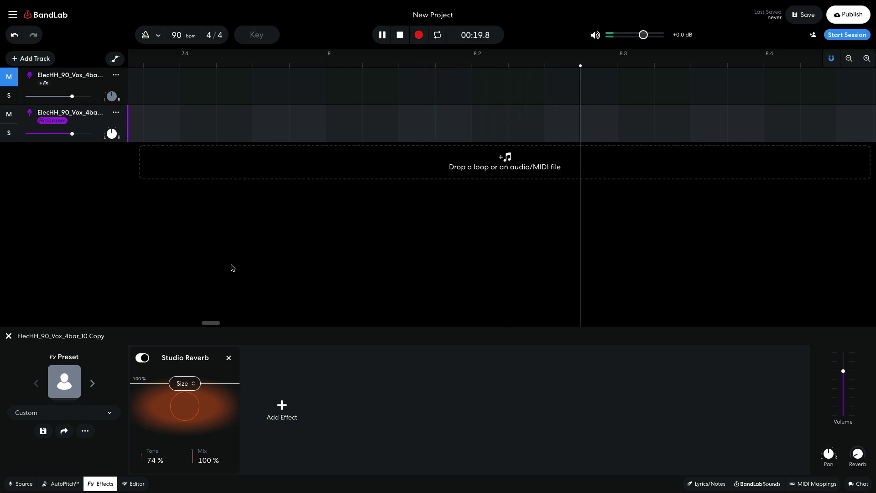
key(space)
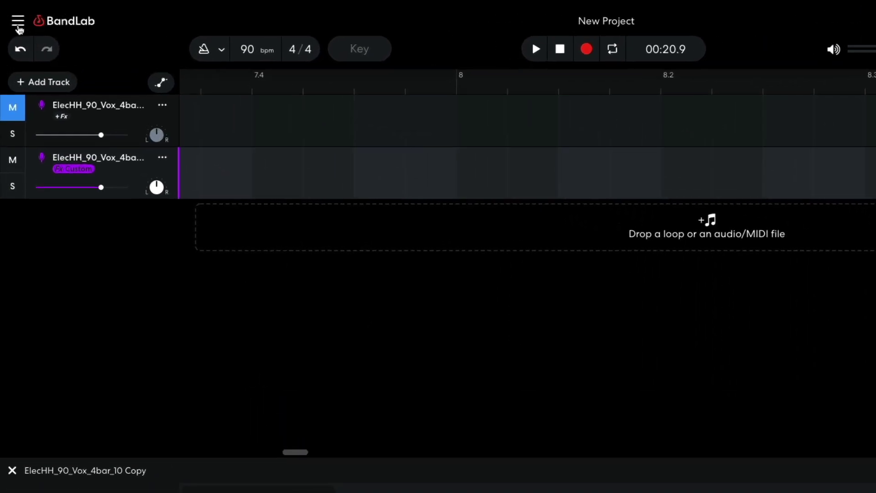
- Download a WAV mixdown and drop Reverse Reverb.wav onto a new track at bar 1
click(13, 16)
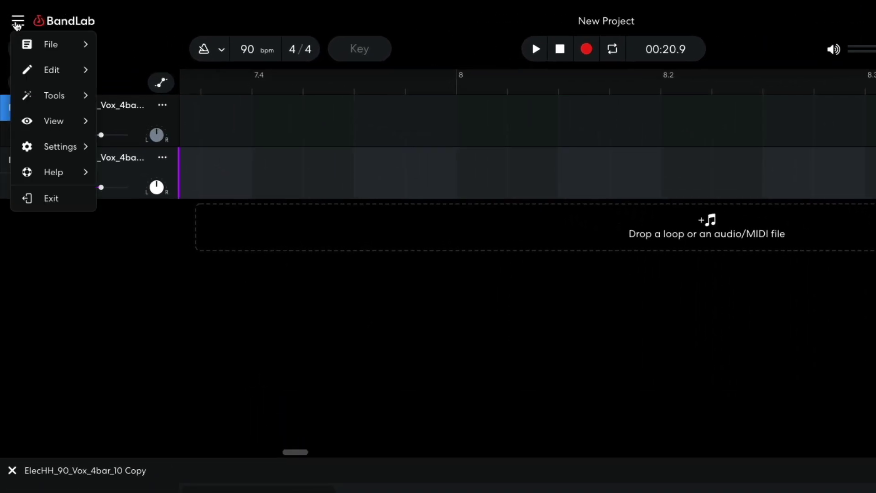
mouse_move(52, 44)
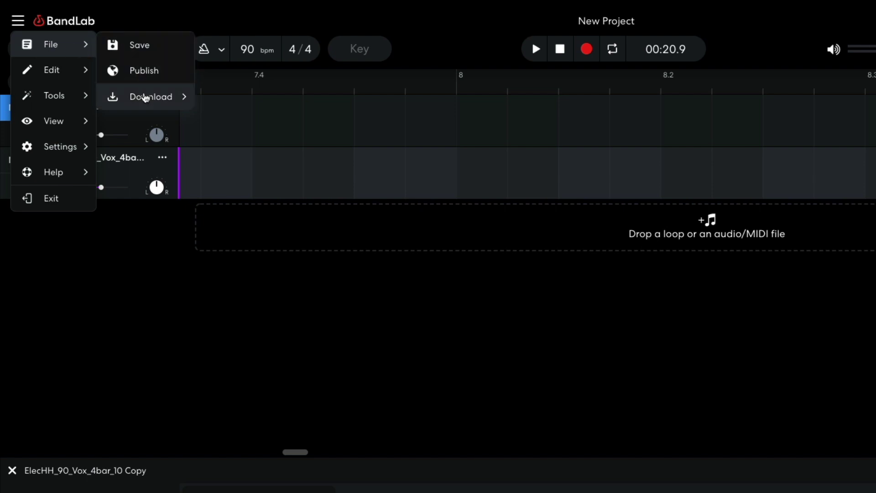
mouse_move(145, 98)
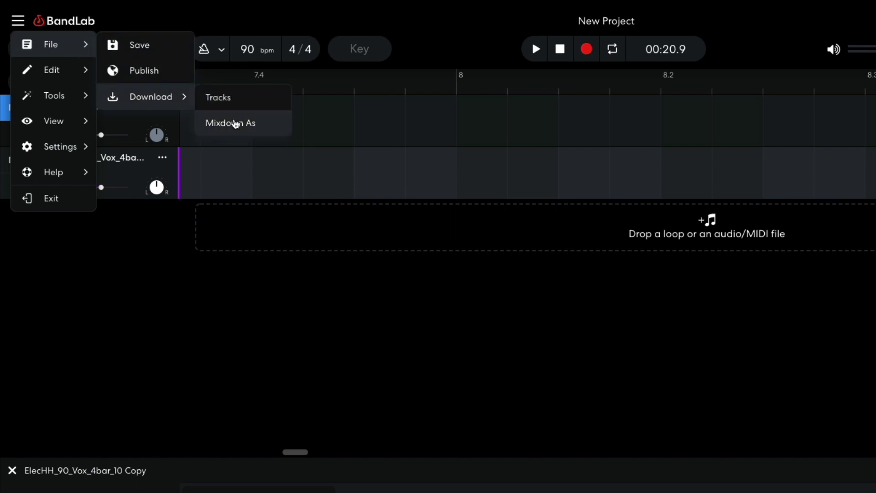
click(235, 124)
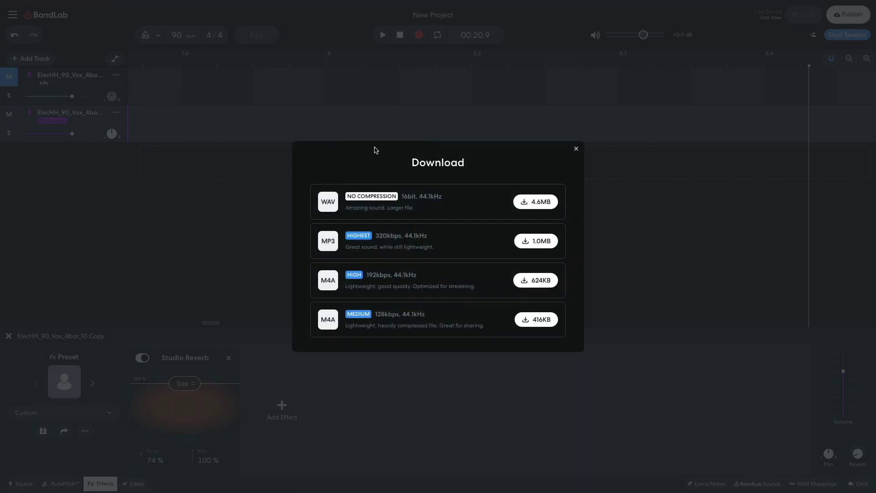
click(532, 200)
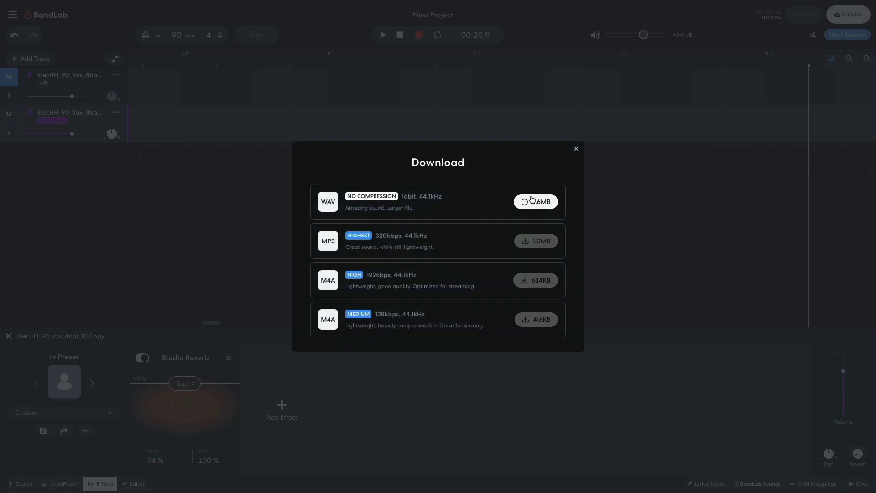
drag(532, 200, 245, 168)
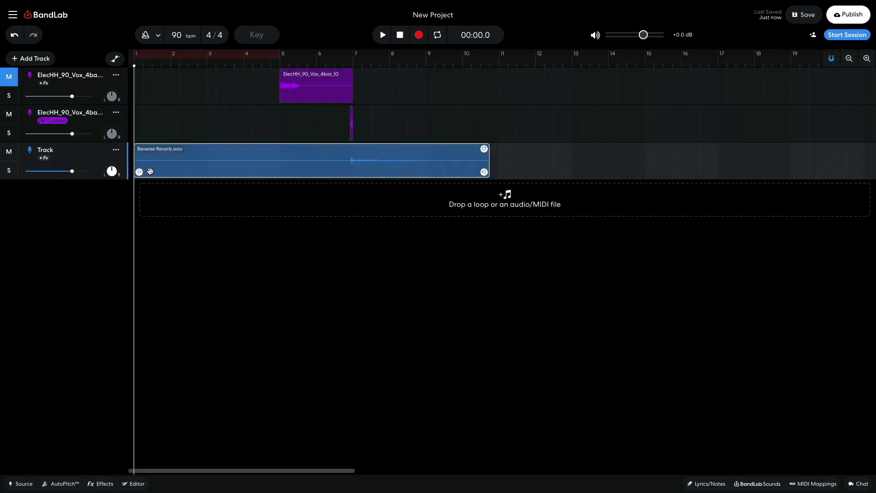
- Delete the second loop track and reverse the Reverse Reverb.wav clip
right_click(96, 124)
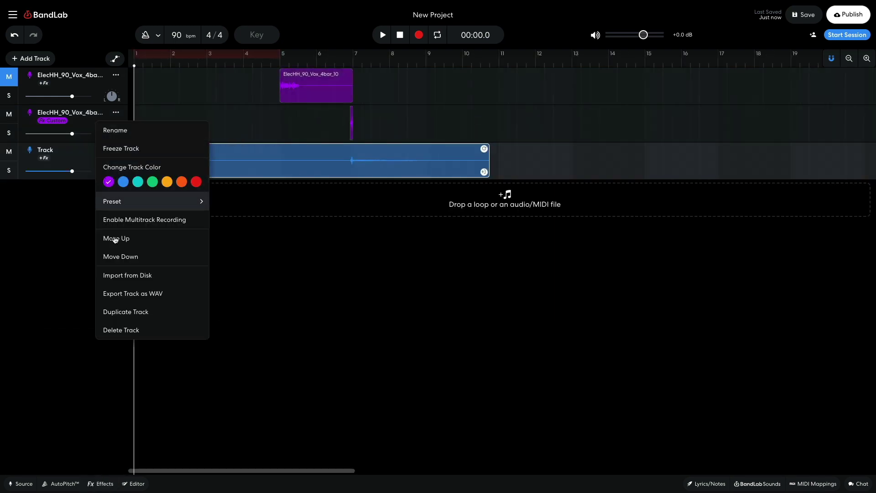
click(118, 329)
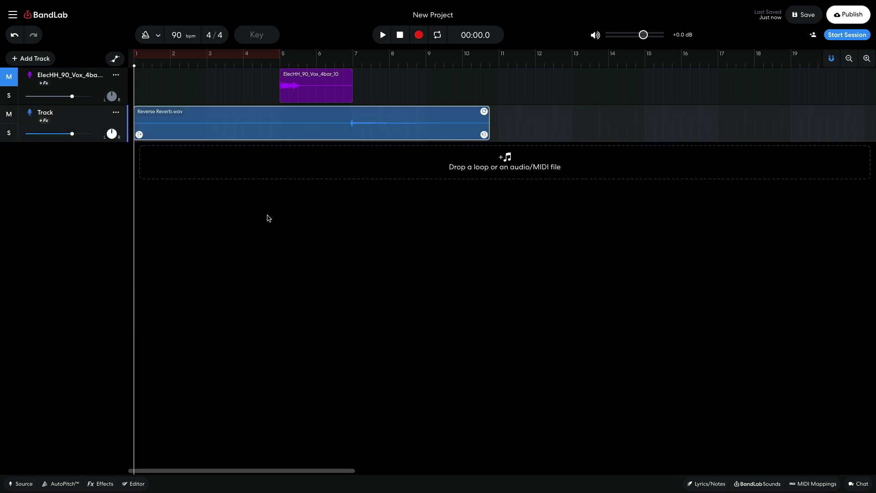
double_click(246, 128)
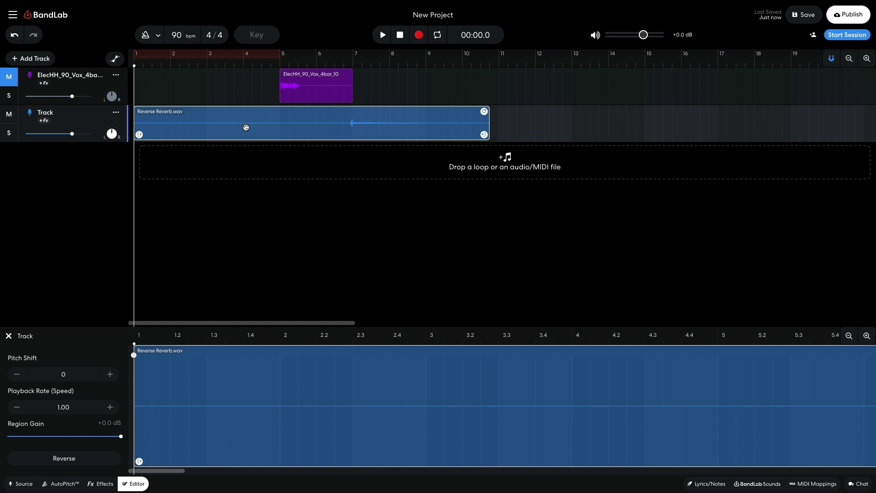
click(85, 458)
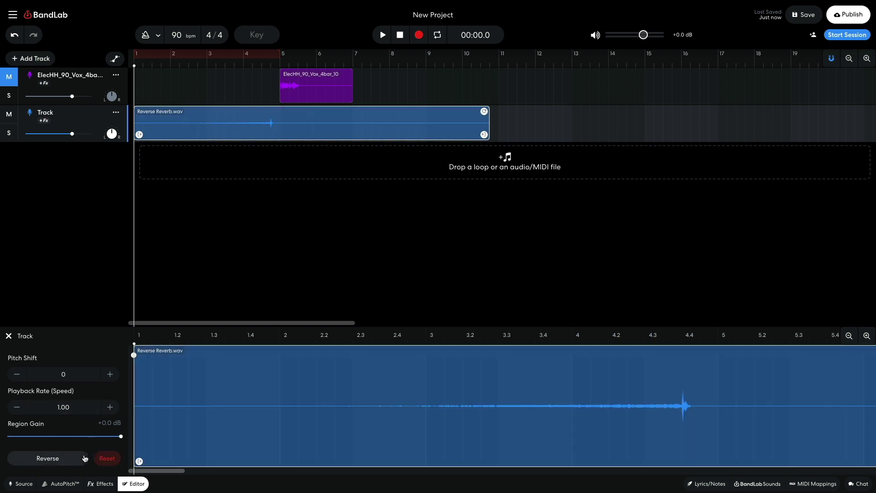
- Play the reversed reverb clip from just before bar 4
click(236, 65)
key(space)
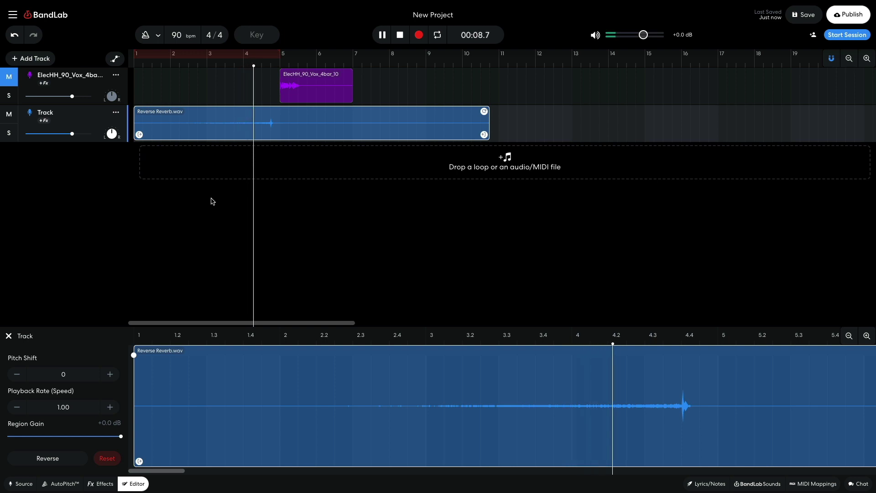
key(space)
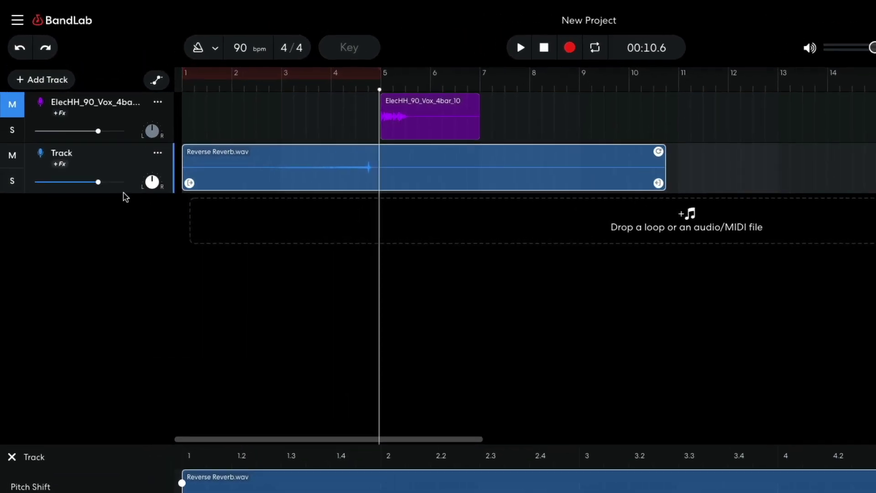
- Set the reverb track to about +6 dB, then unmute the loop track at -3.2 dB
drag(72, 134, 80, 135)
drag(111, 189, 128, 188)
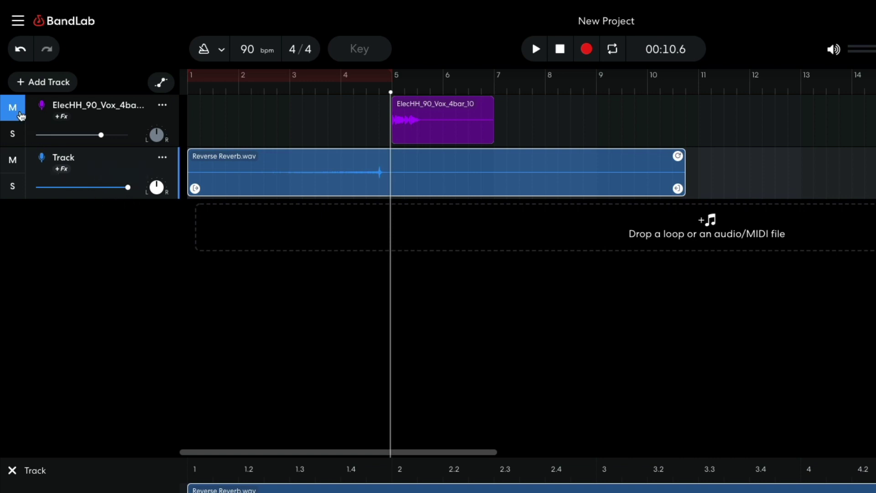
click(12, 107)
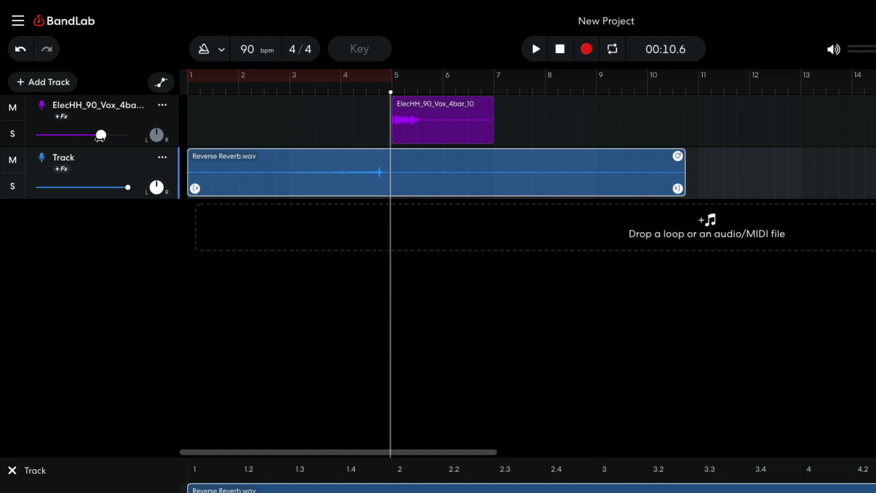
mouse_move(99, 136)
mouse_down()
mouse_move(87, 137)
mouse_move(99, 138)
mouse_up()
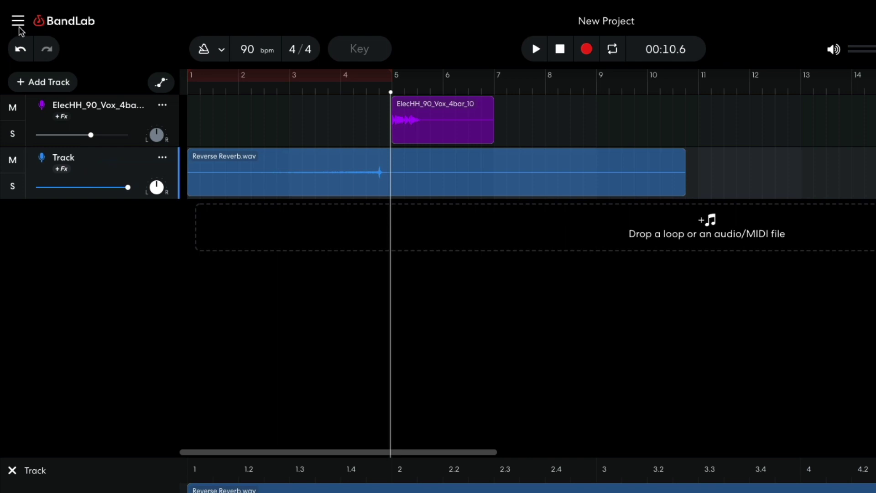
- Open the main app menu and close it without choosing anything
click(13, 18)
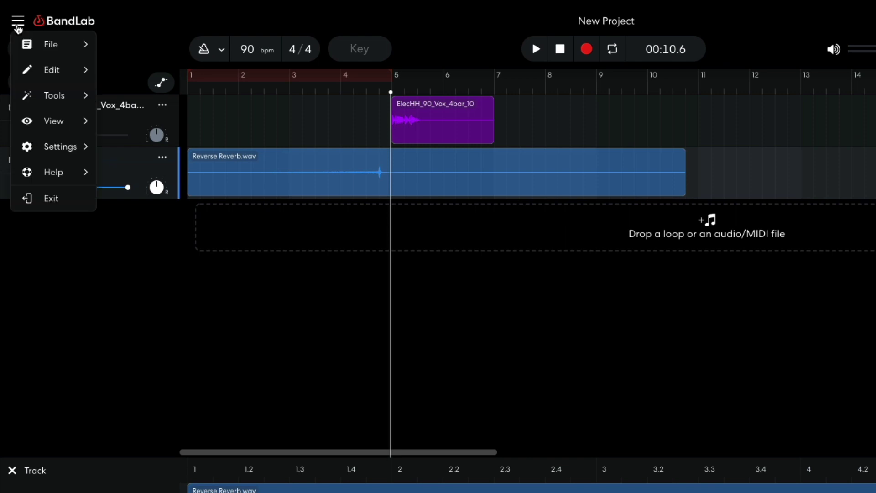
mouse_move(64, 149)
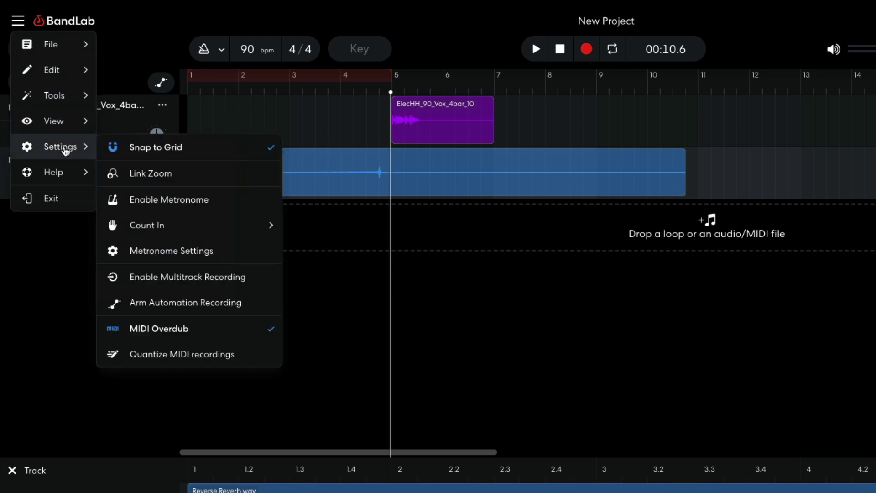
key(Escape)
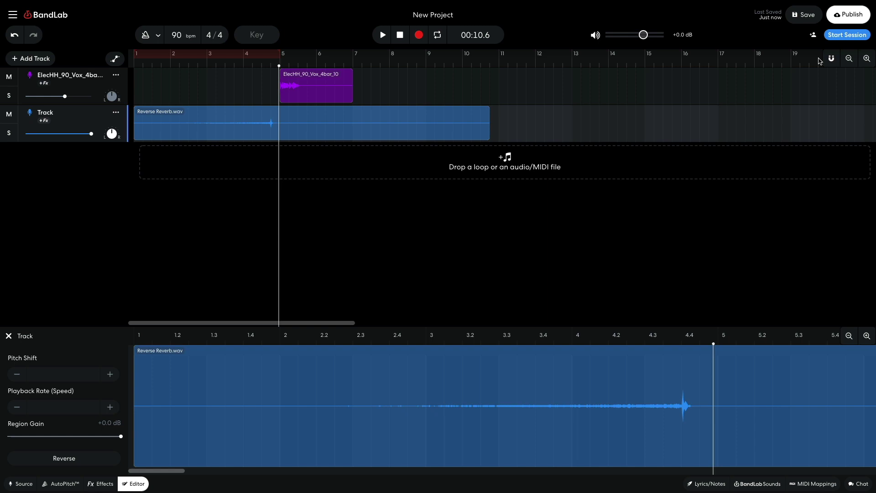
- Zoom in three steps and slide the reverb clip so its swell peaks at bar 5
click(866, 59)
click(866, 58)
click(866, 58)
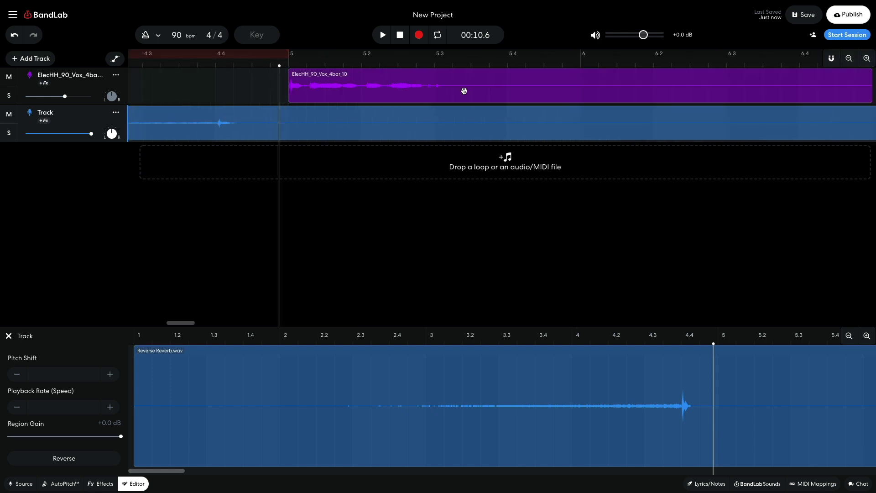
drag(250, 122, 305, 123)
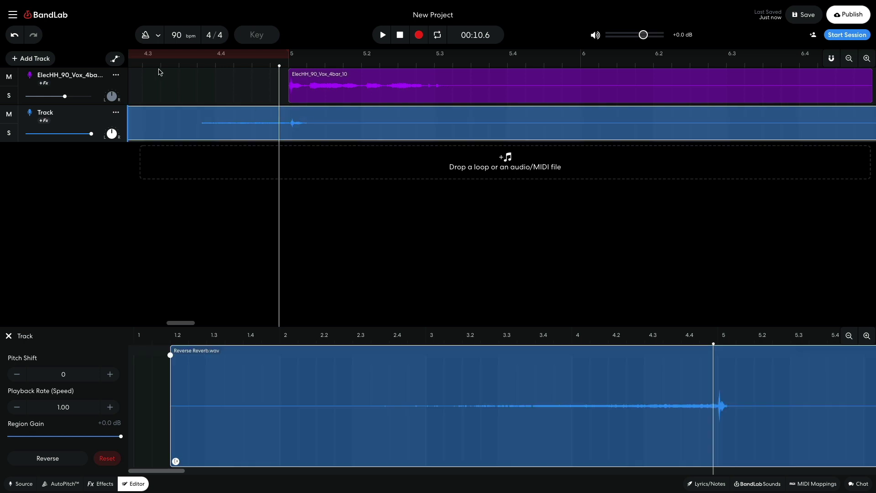
- Check the alignment by playing from about bar 4.3, then park the playhead at bar 5
click(144, 62)
key(space)
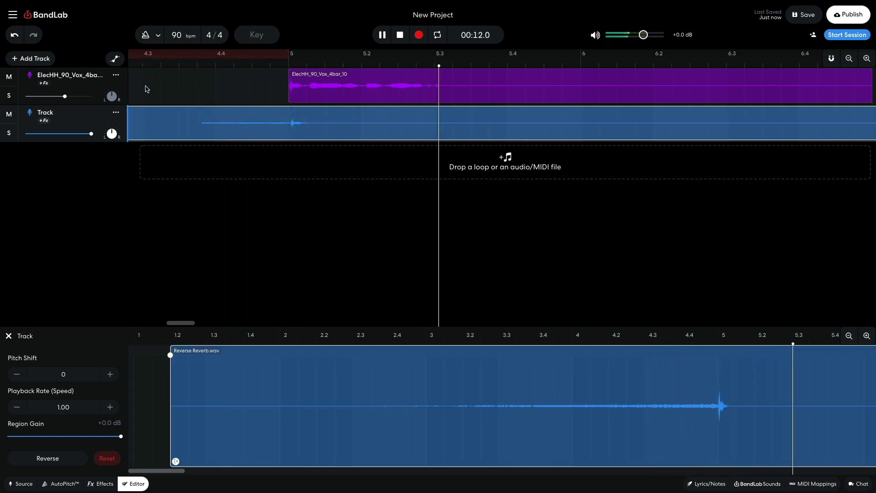
key(space)
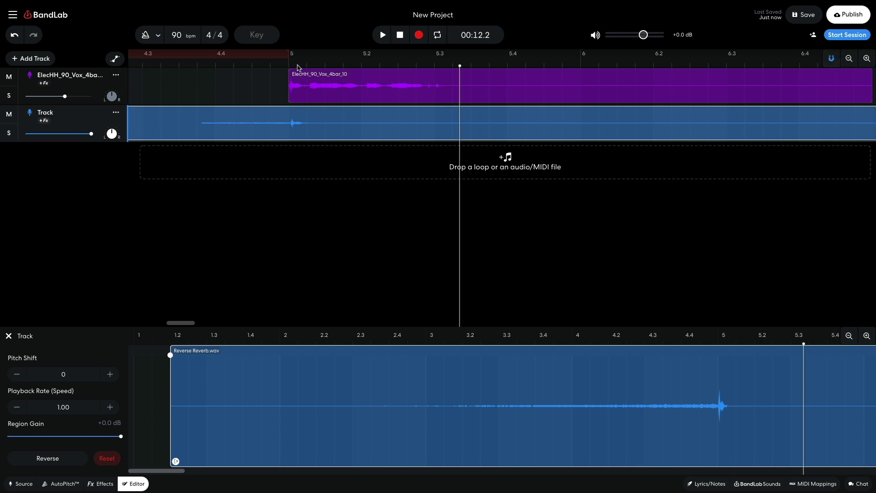
drag(303, 67, 289, 65)
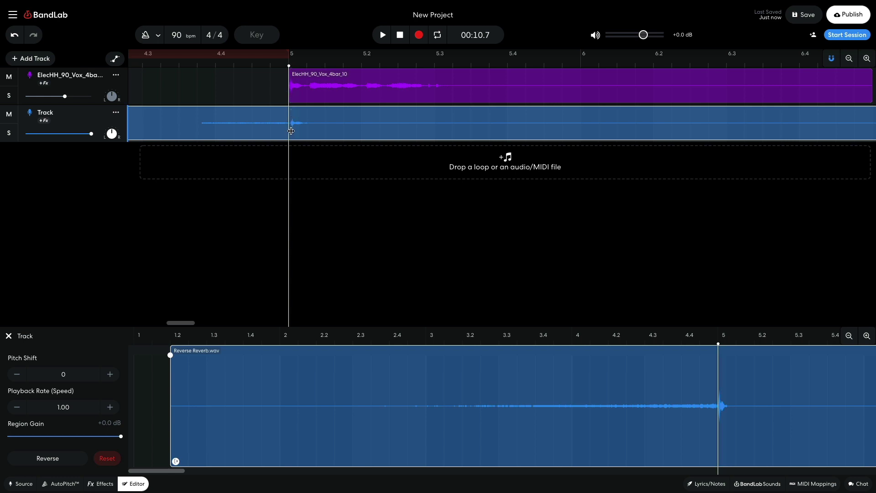
- Split the reverb clip at bar 5, delete the piece after it, and select what remains
key(ctrl+e)
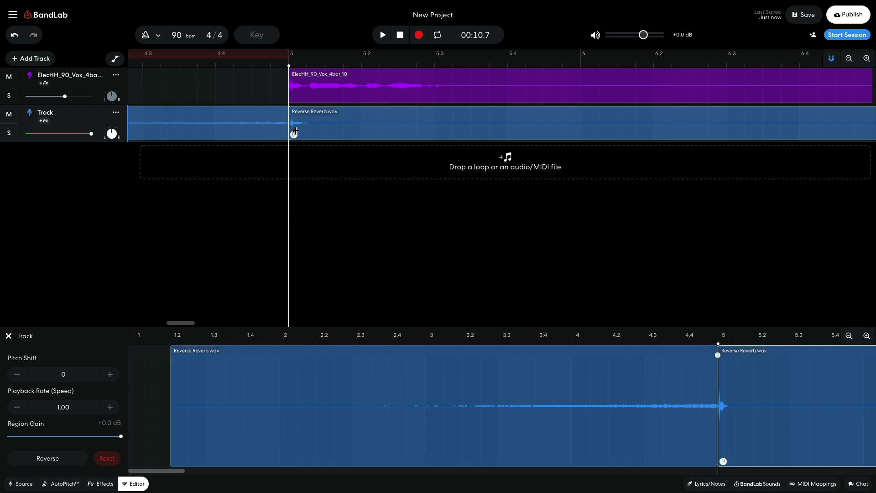
right_click(310, 130)
click(318, 138)
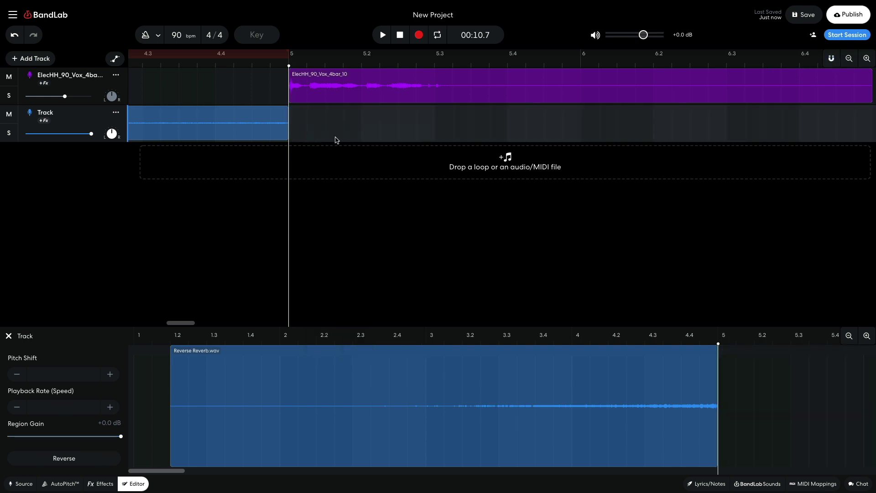
click(254, 130)
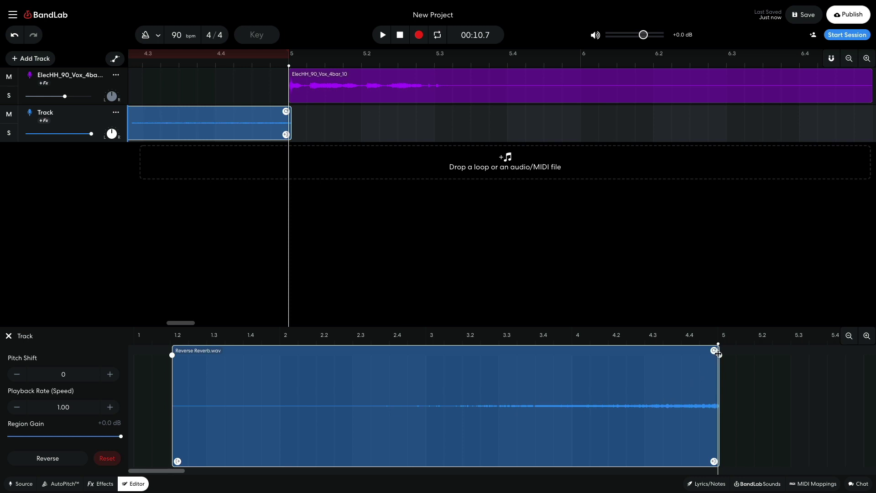
- Add a short fade-out at the clip's end and play from about bar 4.4
drag(719, 354, 704, 358)
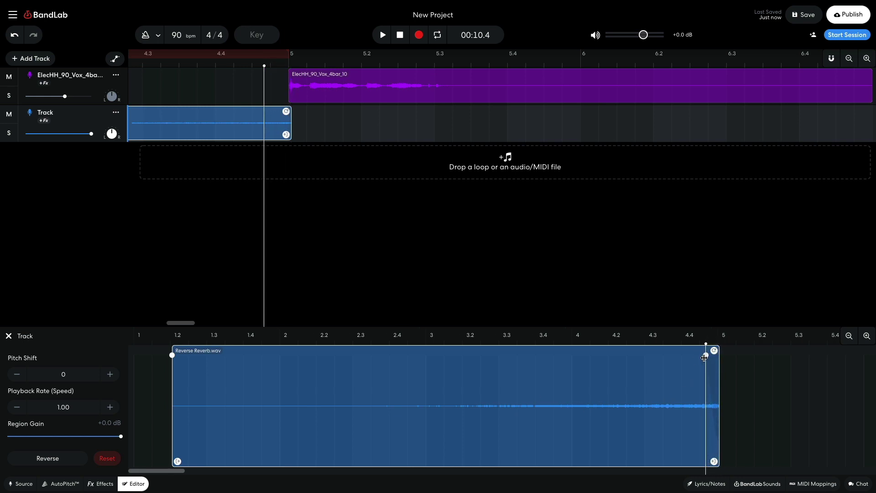
click(148, 63)
key(space)
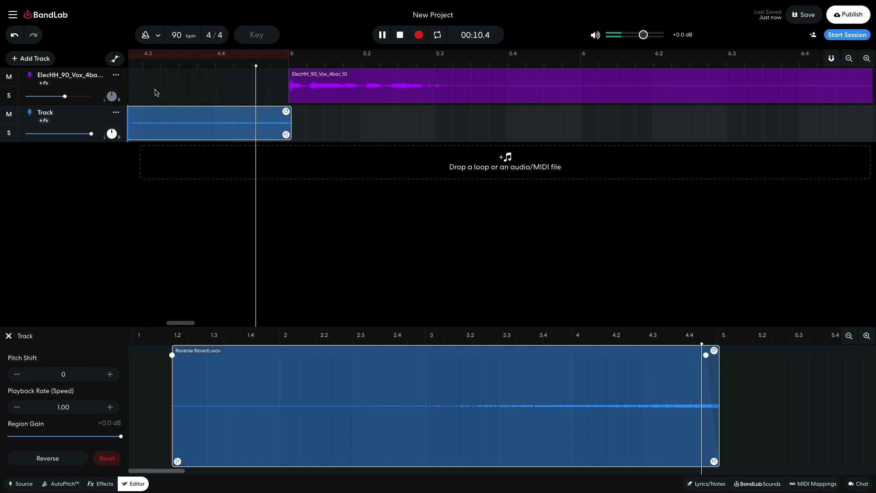
key(space)
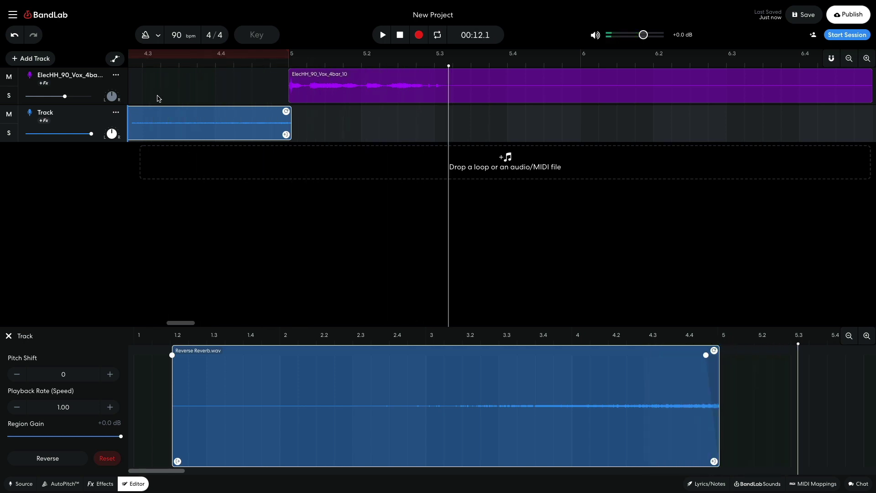
- Remove the fade-out and replay from just before bar 5
drag(703, 357, 715, 355)
click(178, 65)
key(space)
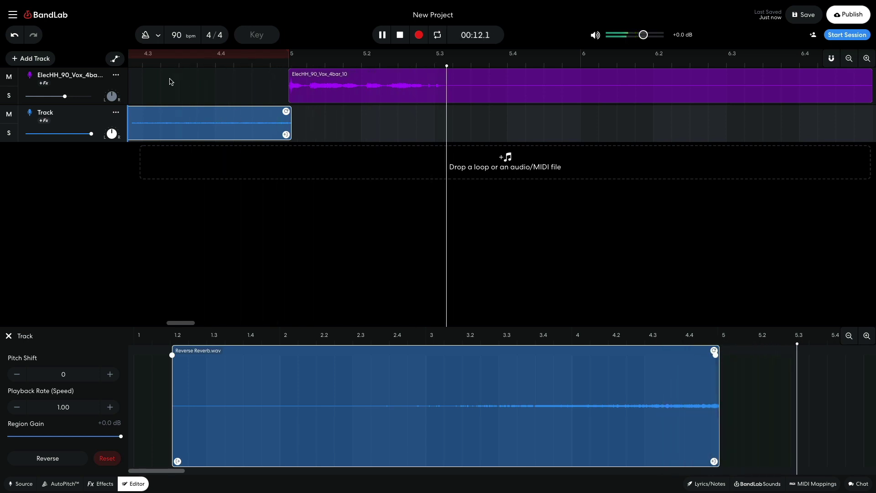
key(space)
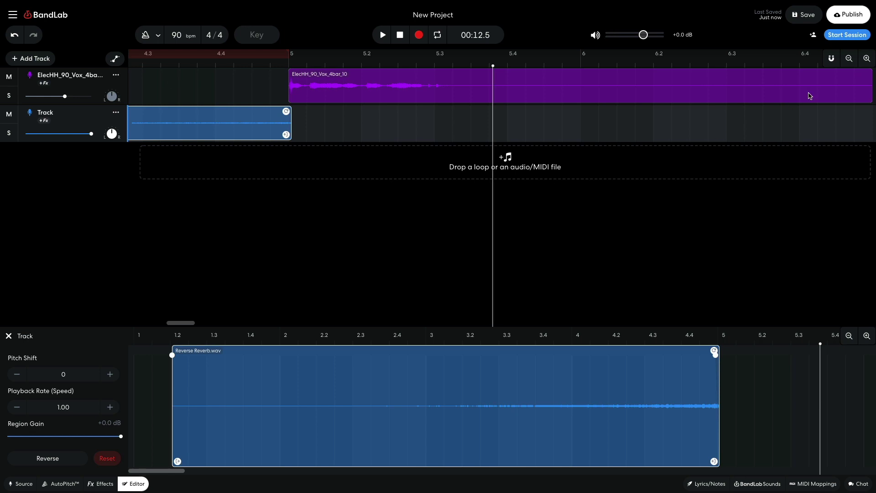
- Turn on grid snapping, split the reverb clip at about bar 4.3, and delete the earlier piece
click(831, 58)
click(143, 64)
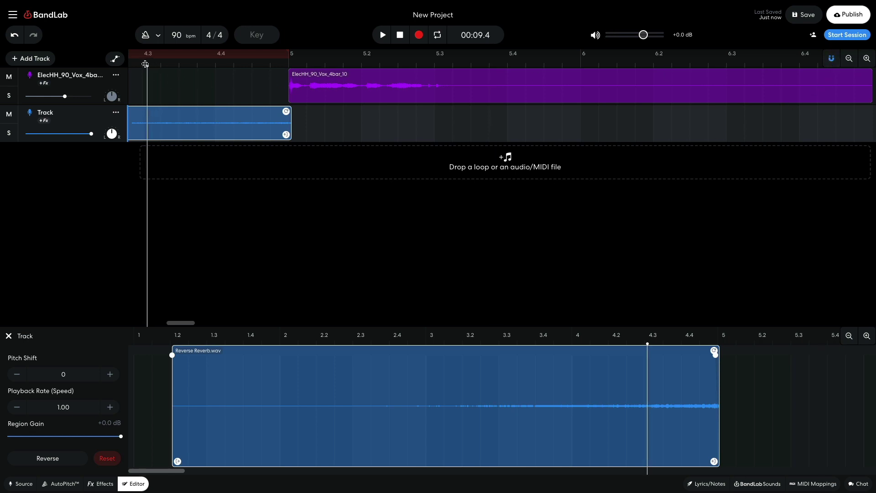
key(ctrl+e)
right_click(137, 123)
key(Delete)
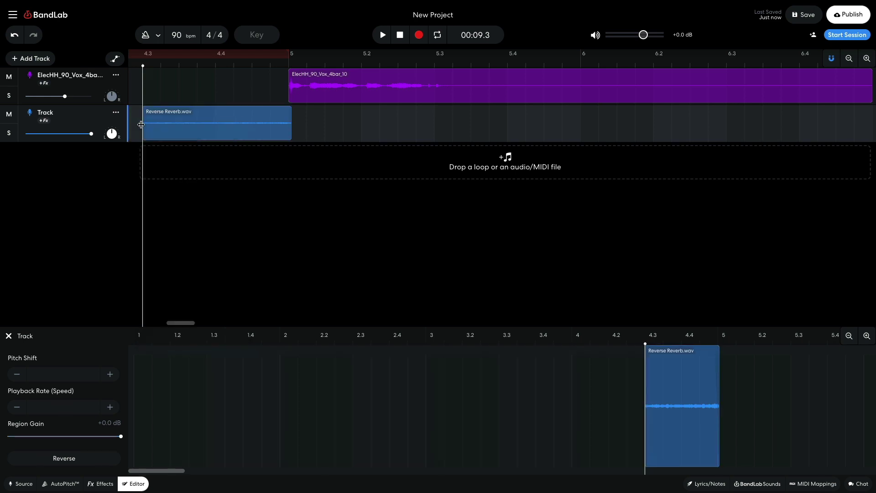
- Add a fade-in at the trimmed clip's start and play back the swell
click(180, 125)
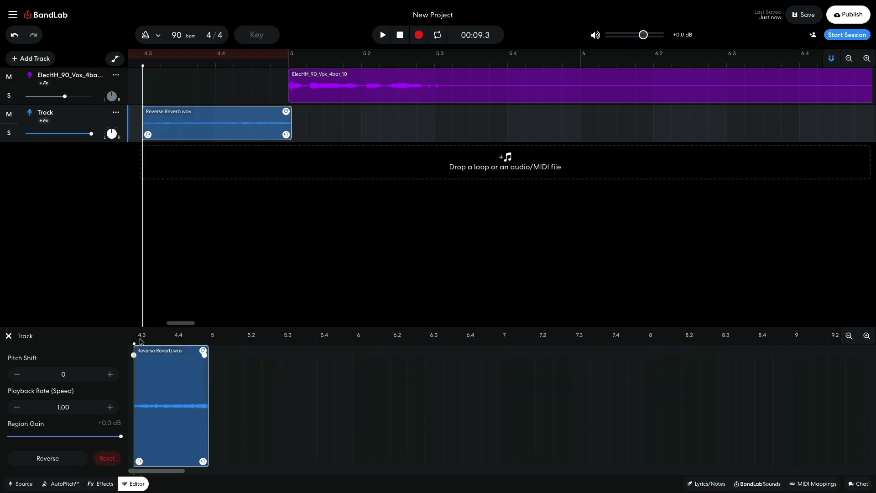
drag(133, 356, 187, 356)
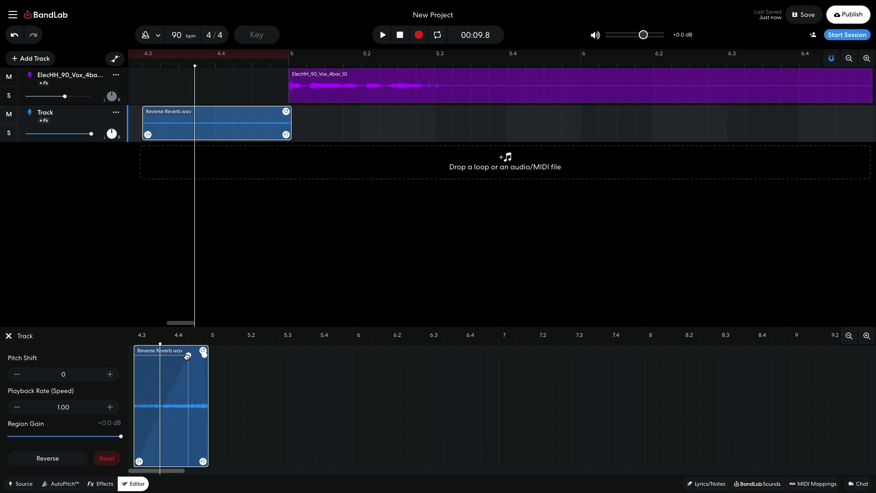
click(143, 64)
key(space)
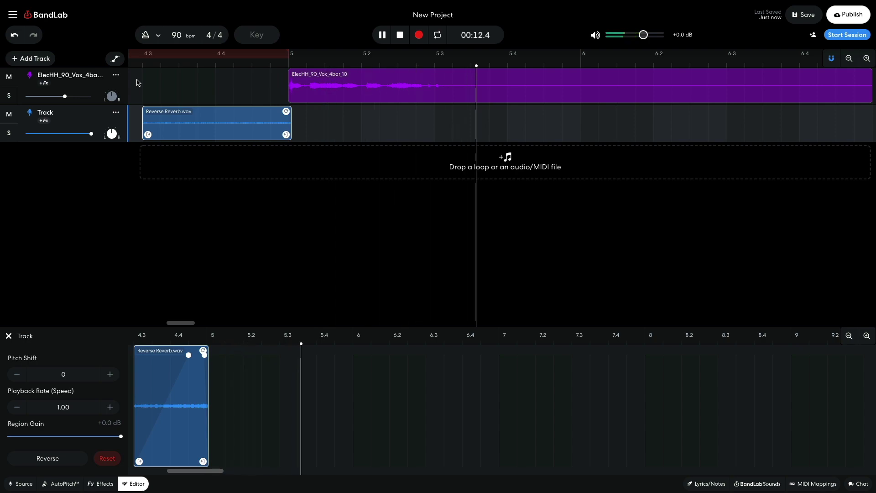
key(space)
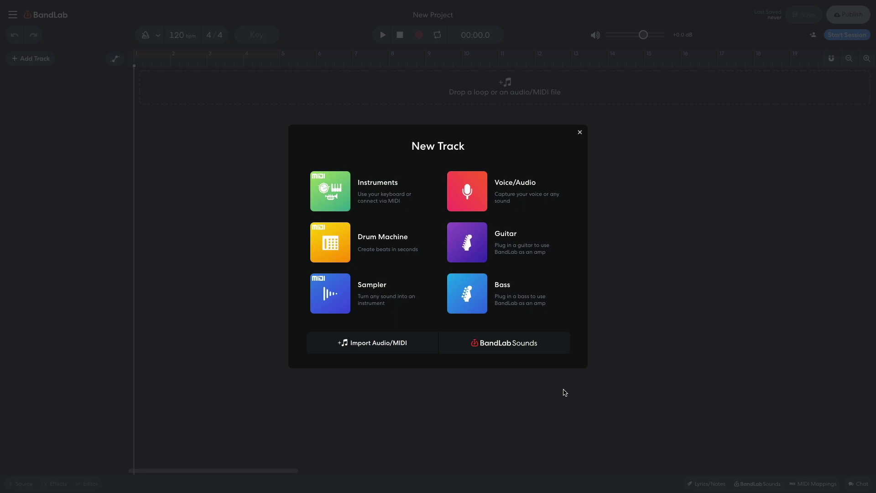
- Search BandLab Sounds for 'rav', open the 90's Rave pack and filter it to Drum loops
click(509, 348)
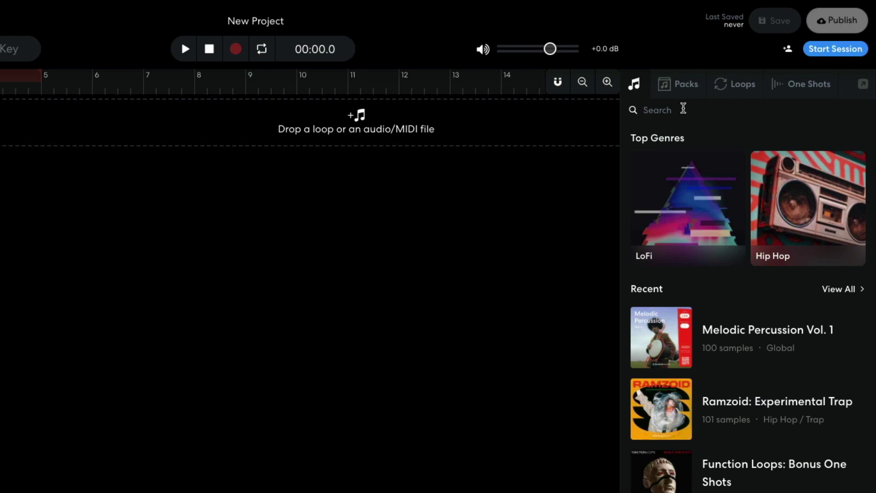
click(683, 108)
text(rave)
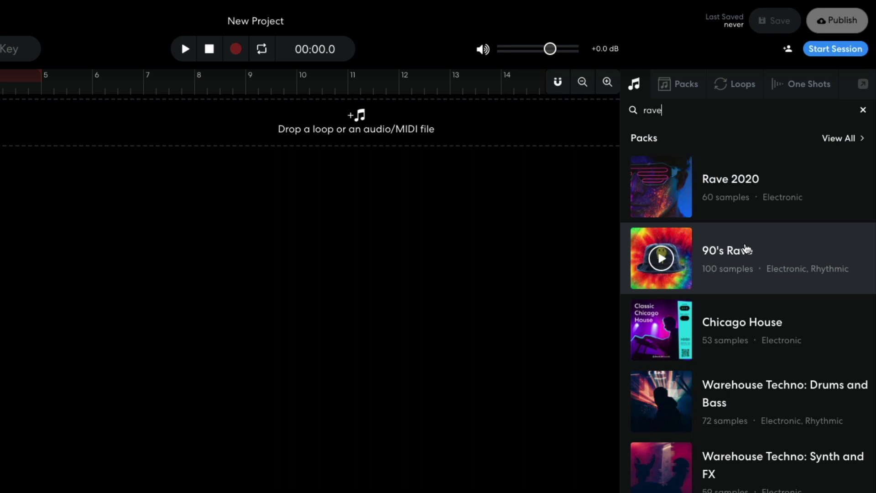
click(745, 248)
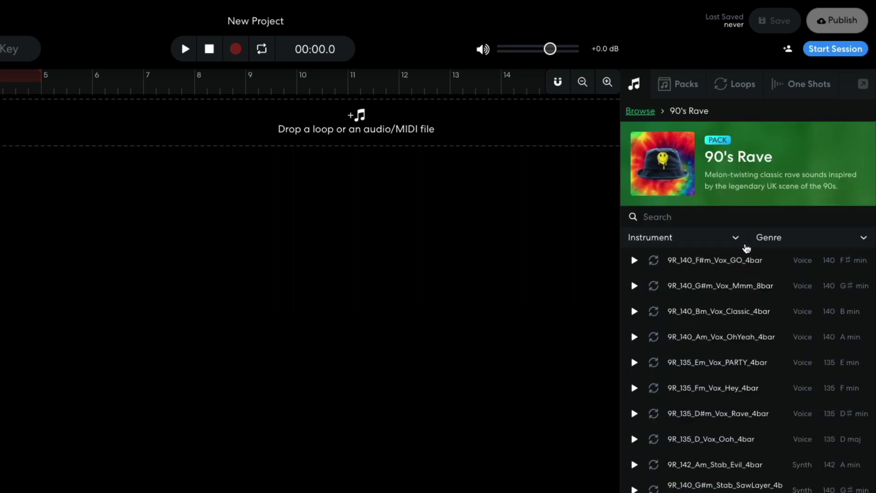
click(735, 238)
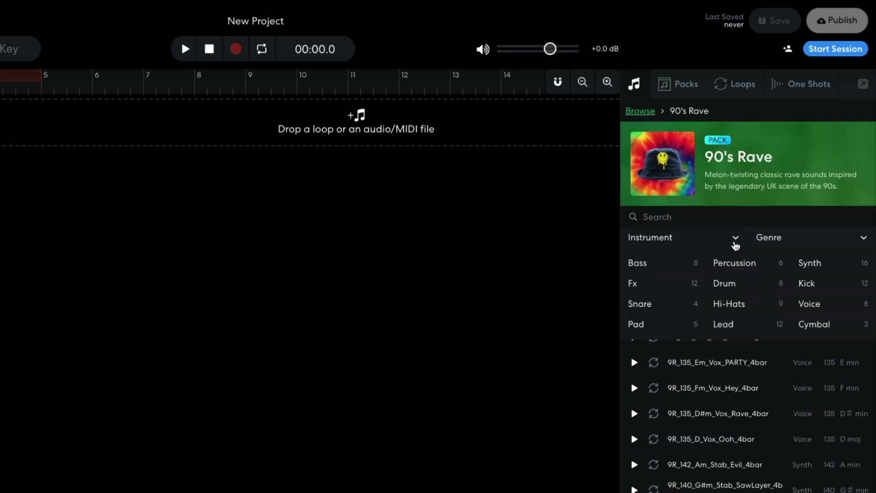
click(728, 283)
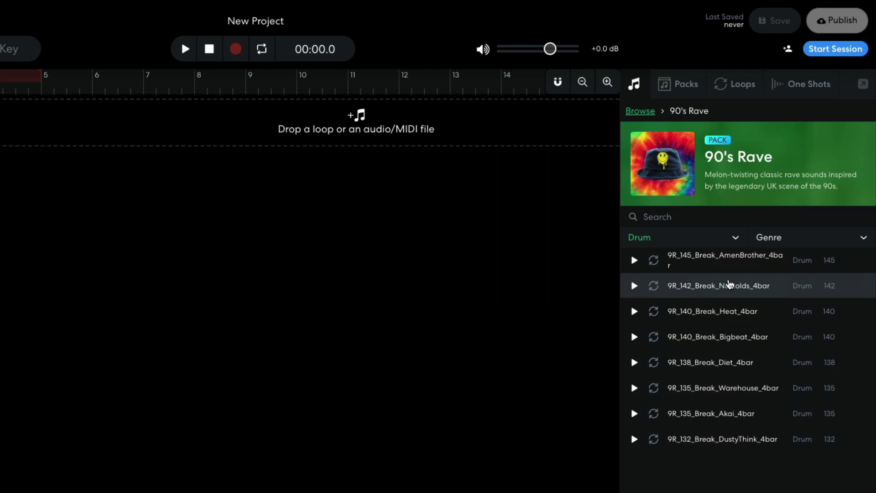
- Place the 9R_135_Break_Warehouse_4bar loop at bar 1 and play it
drag(657, 387, 146, 92)
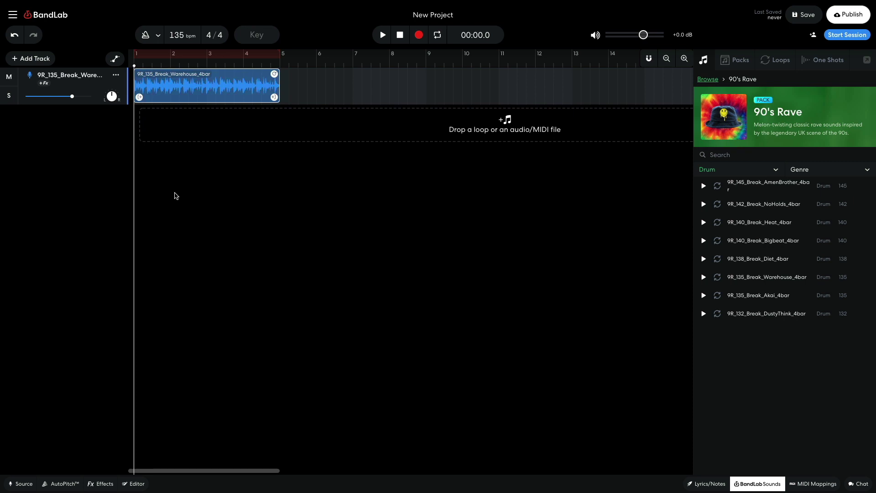
key(space)
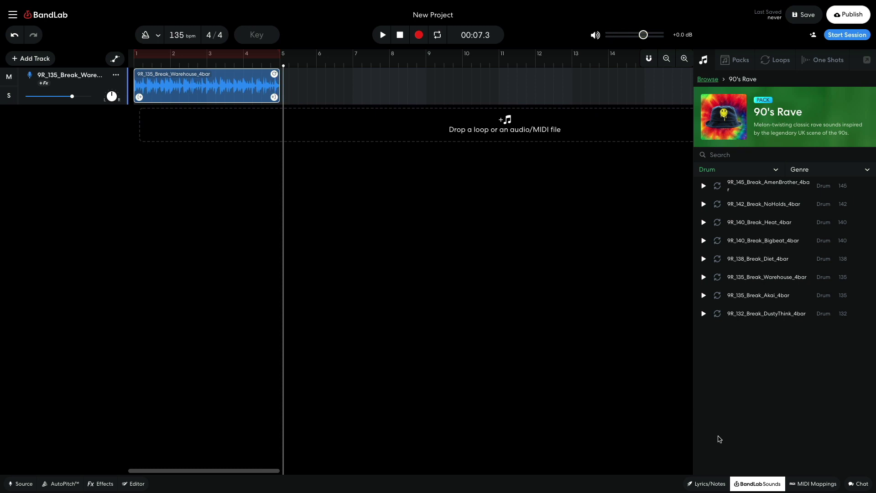
- Pitch the Warehouse break down to -12 in the clip Editor and audition it
click(756, 483)
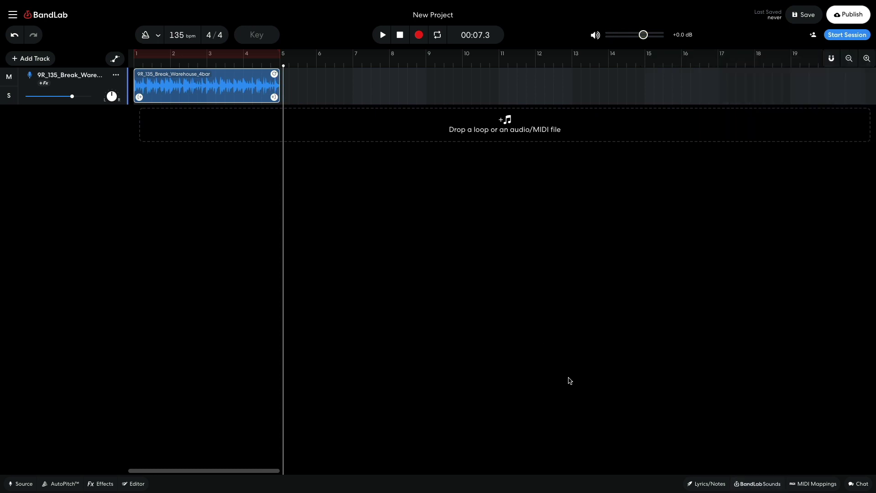
double_click(197, 85)
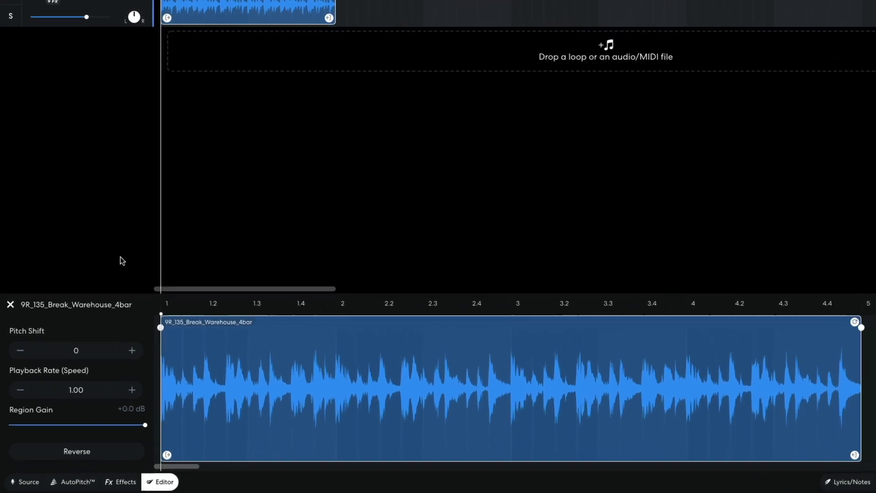
drag(95, 327, 94, 408)
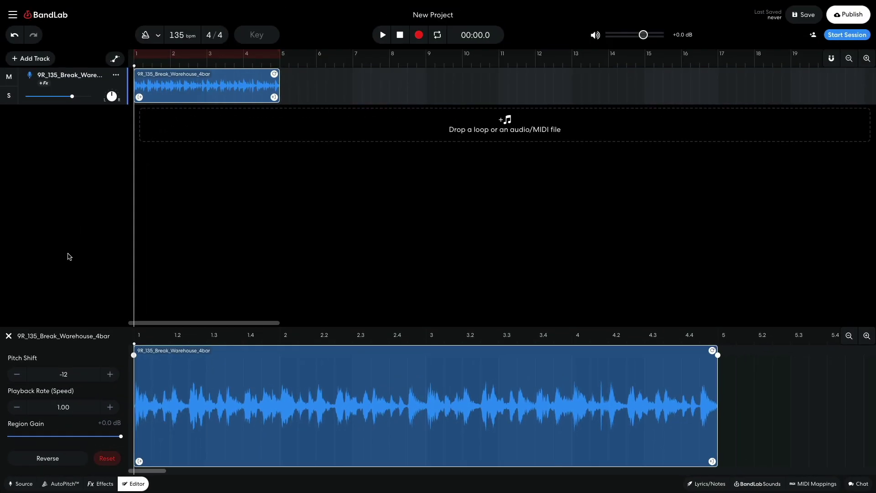
key(space)
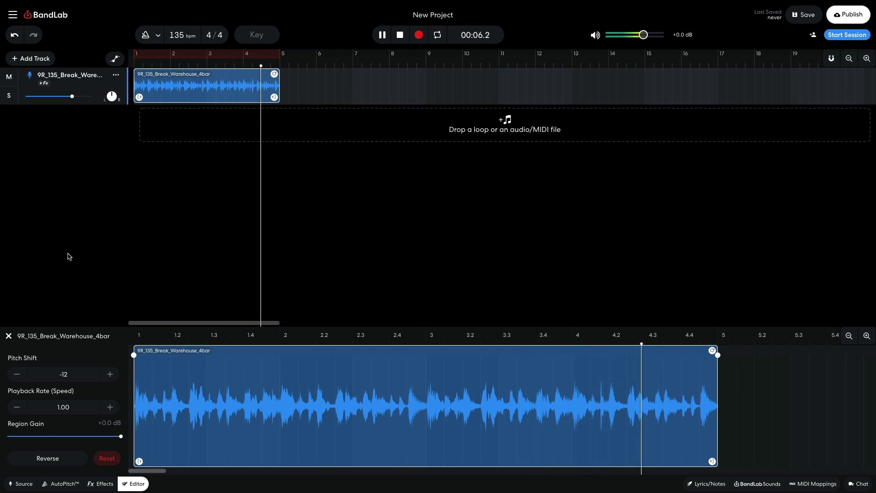
key(space)
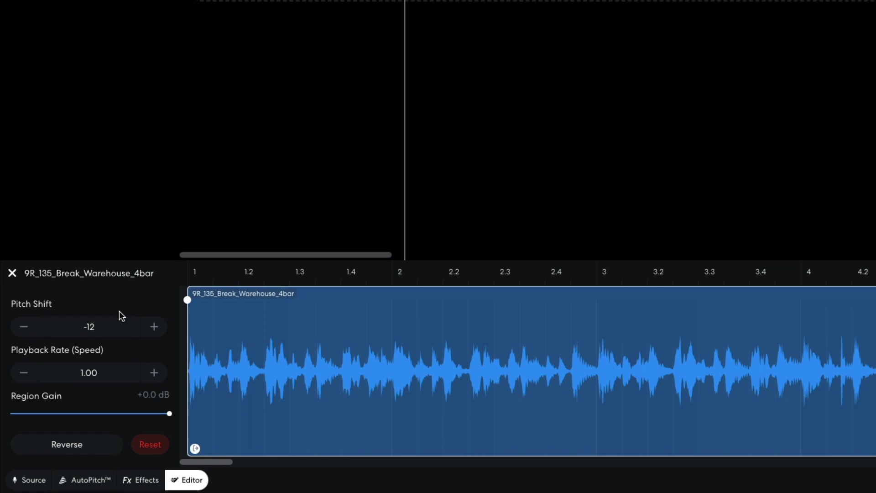
- Change the Pitch Shift to 12 and play the break an octave up
click(84, 372)
text(12)
key(Return)
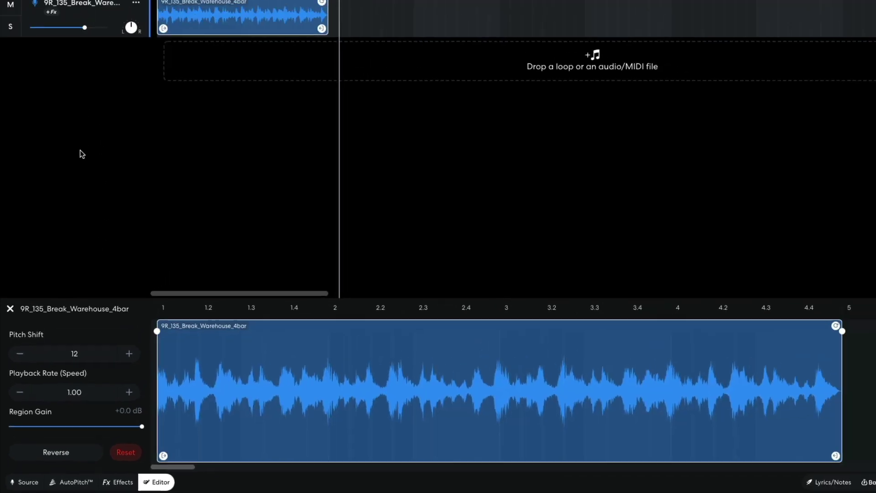
key(space)
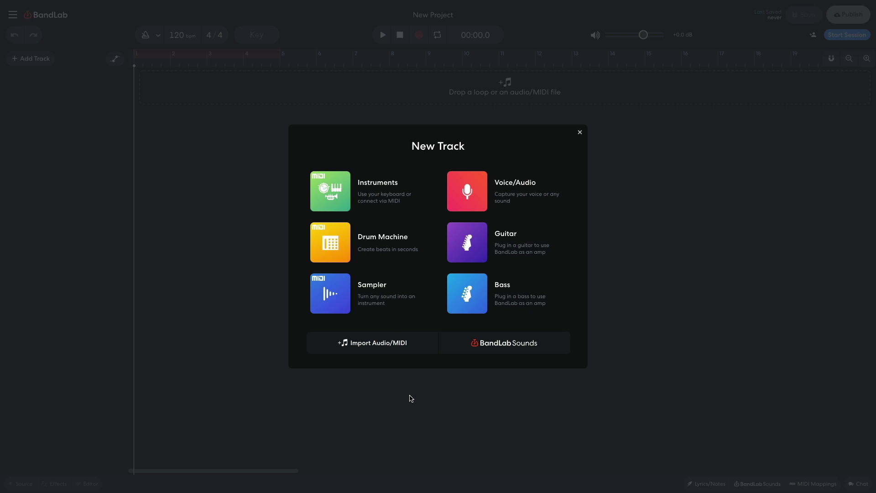
- Create an instrument track and switch its sound to the 909 Kit from Drum Pads
click(331, 194)
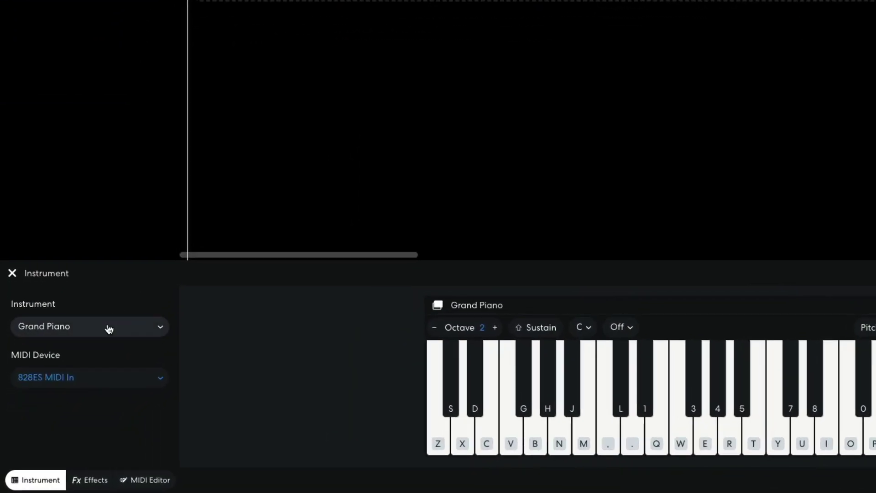
click(109, 328)
mouse_move(110, 279)
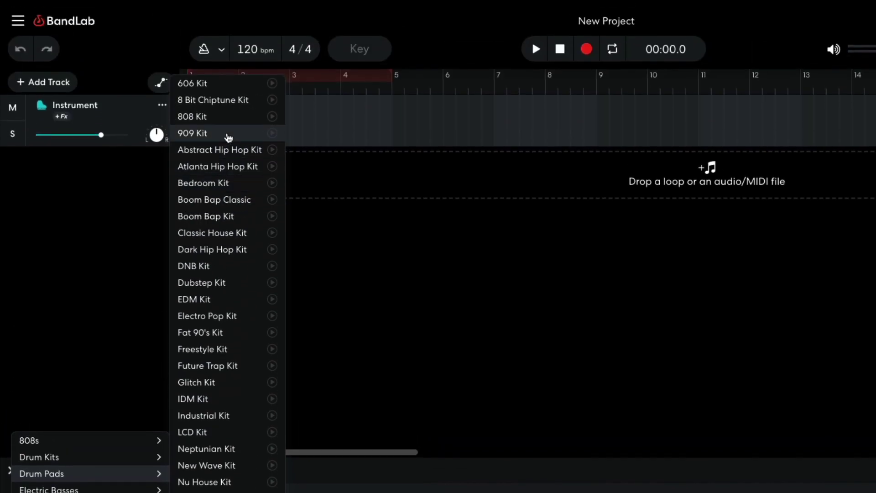
click(228, 134)
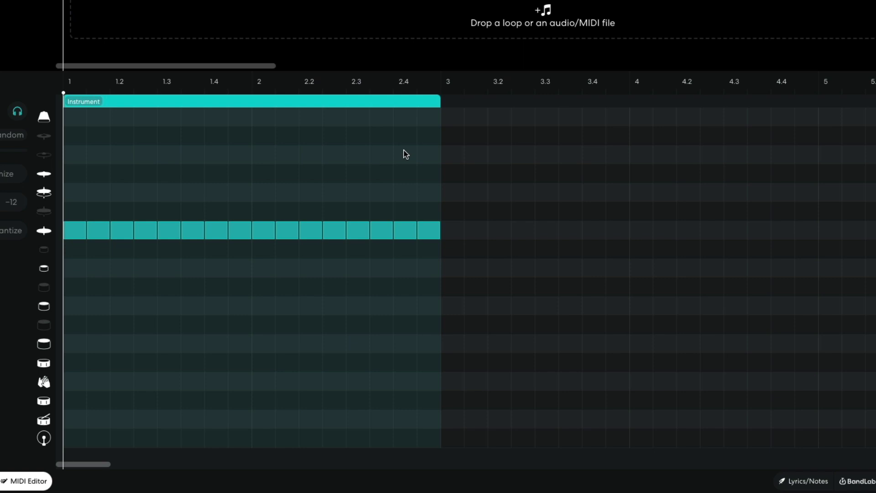
- Play and stop the 909 track's sixteenth-note hi-hat pattern
key(space)
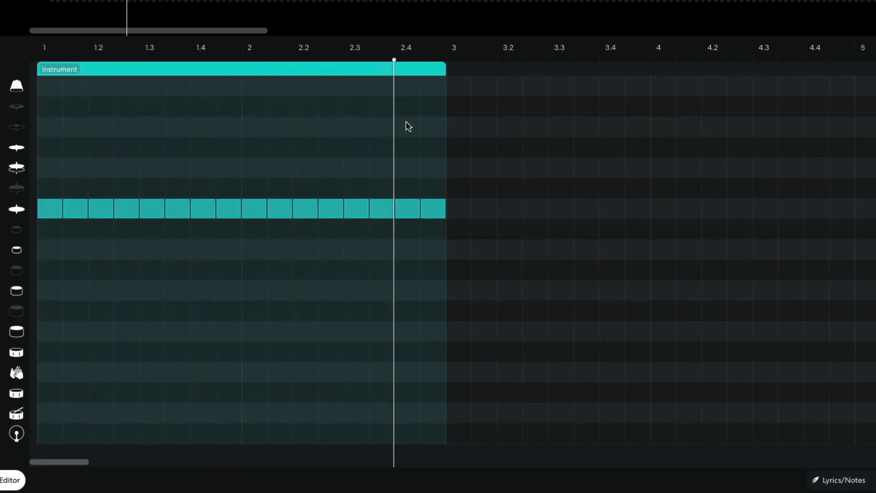
key(space)
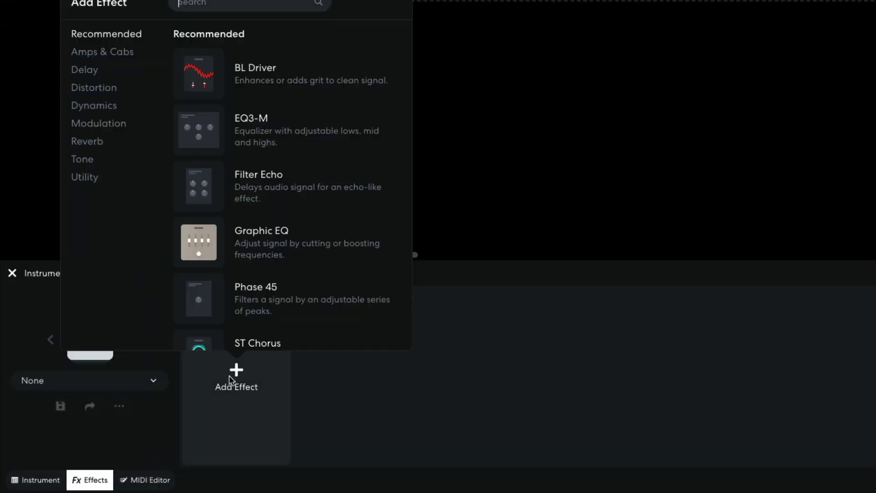
- Add the Filter Echo effect from the Delay category to the 909 track
click(90, 74)
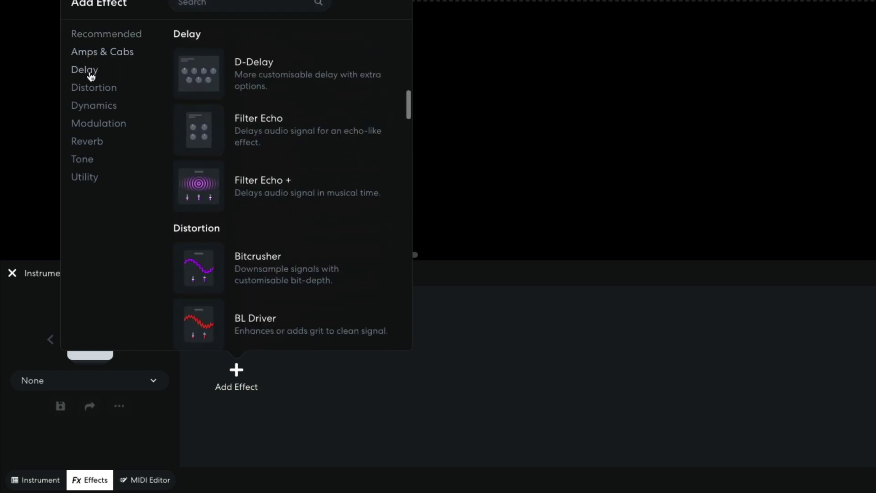
click(205, 122)
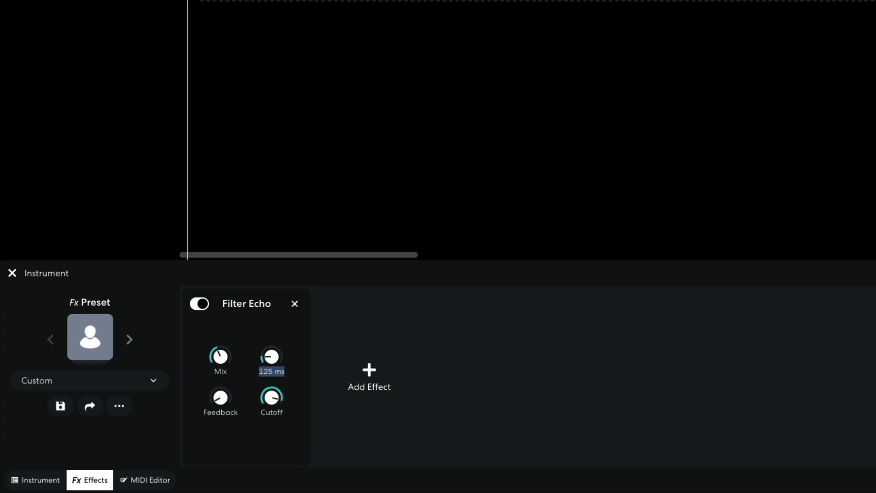
- Audition the hi-hats with a 125 ms echo, then with the delay lengthened to about 180 ms
click(560, 386)
key(space)
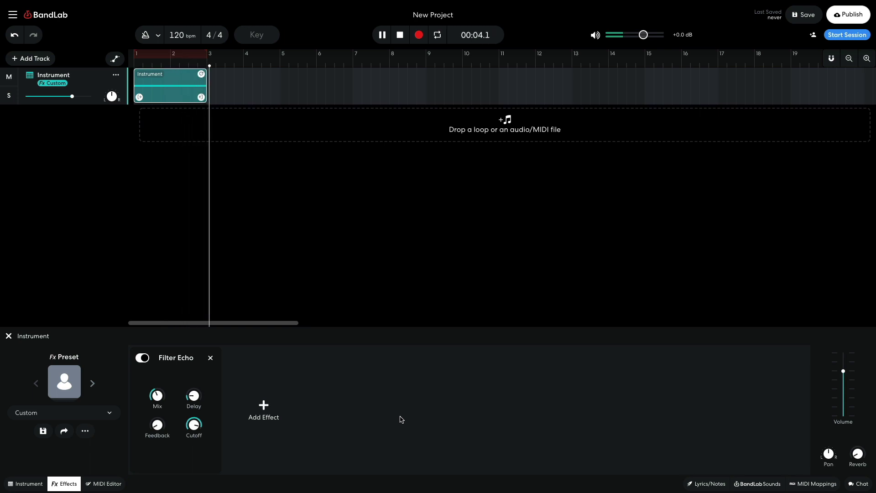
key(space)
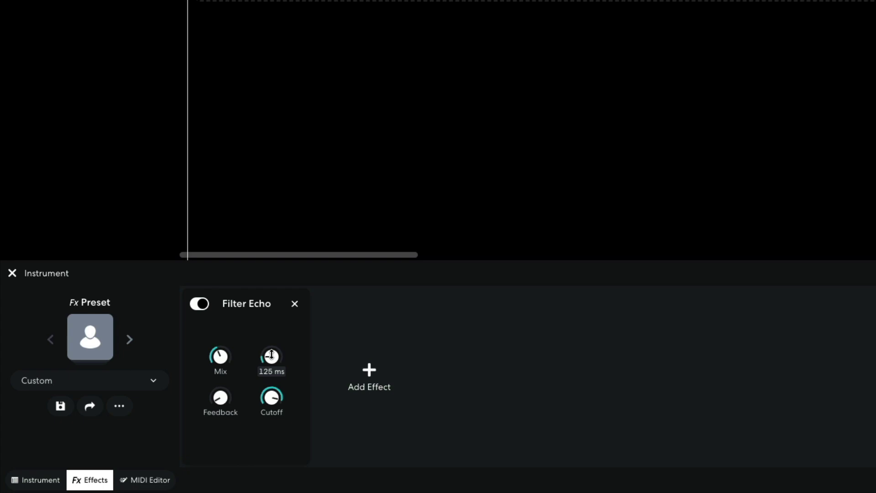
drag(271, 355, 271, 349)
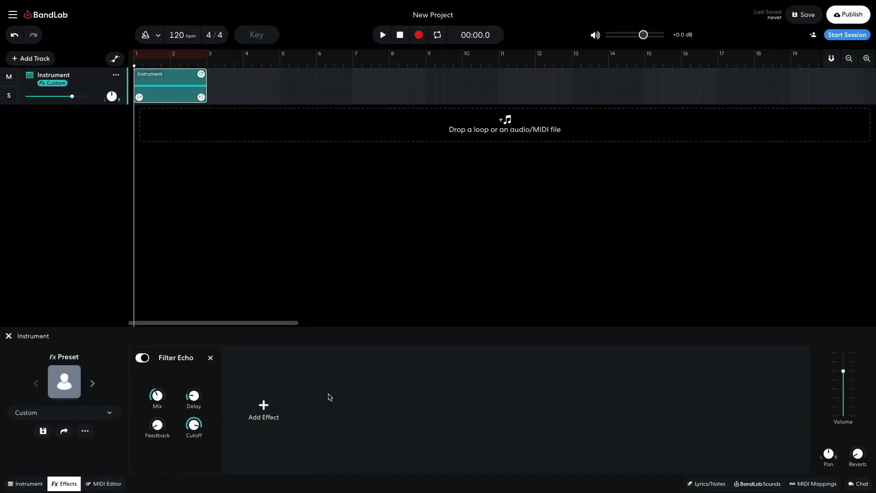
key(space)
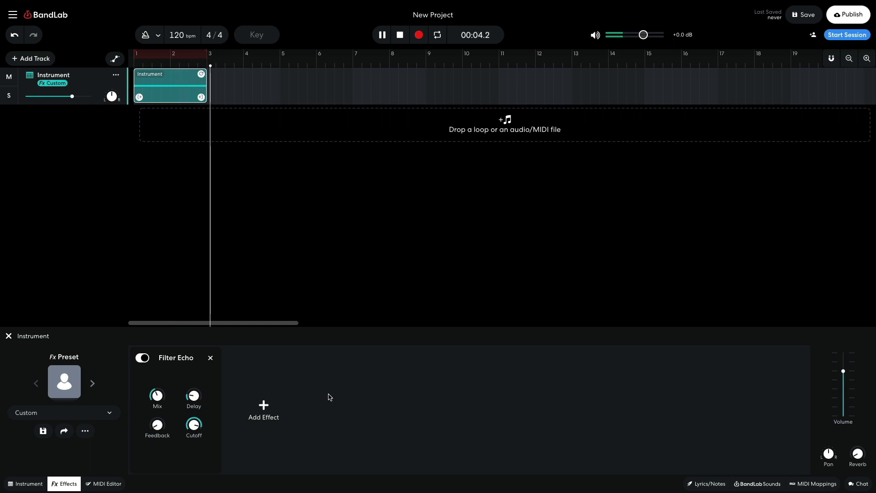
key(space)
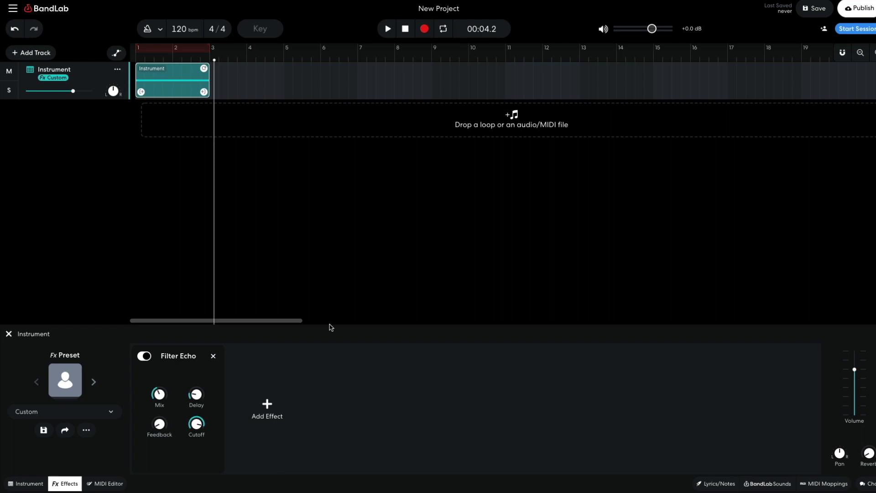
- Shorten the echo delay to about 119 ms, then 96 ms, replaying the hi-hats each time
drag(193, 401, 192, 398)
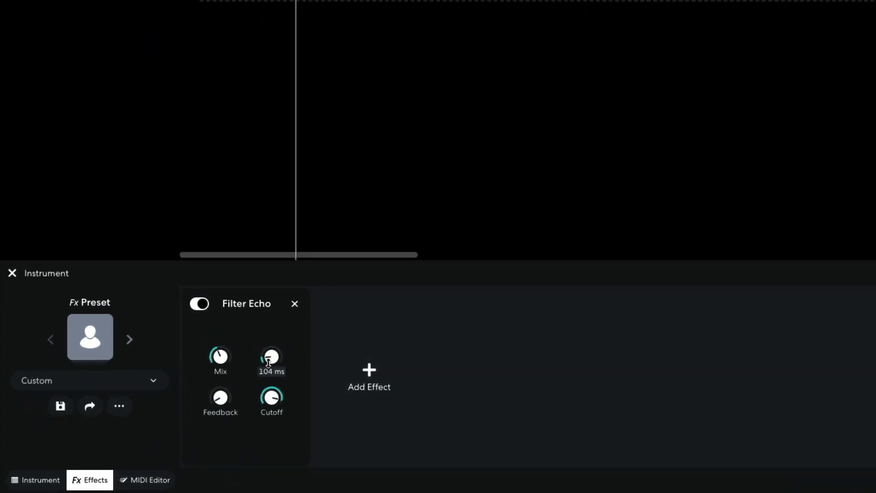
key(space)
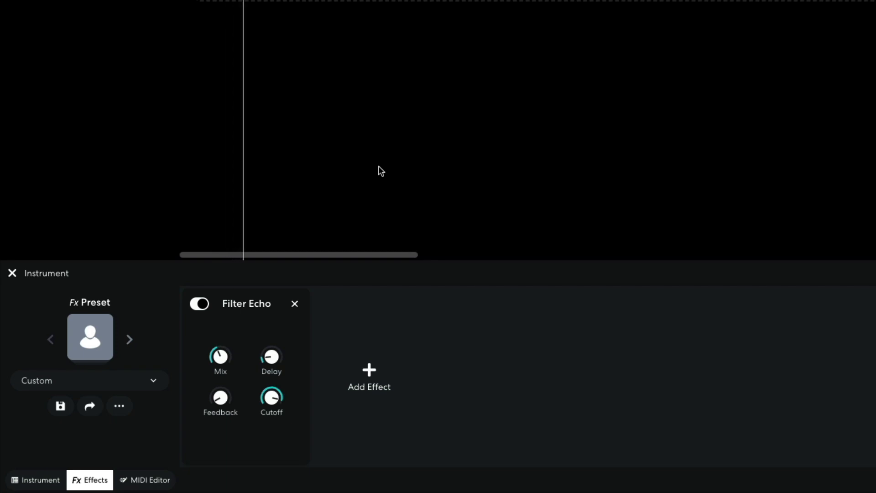
key(space)
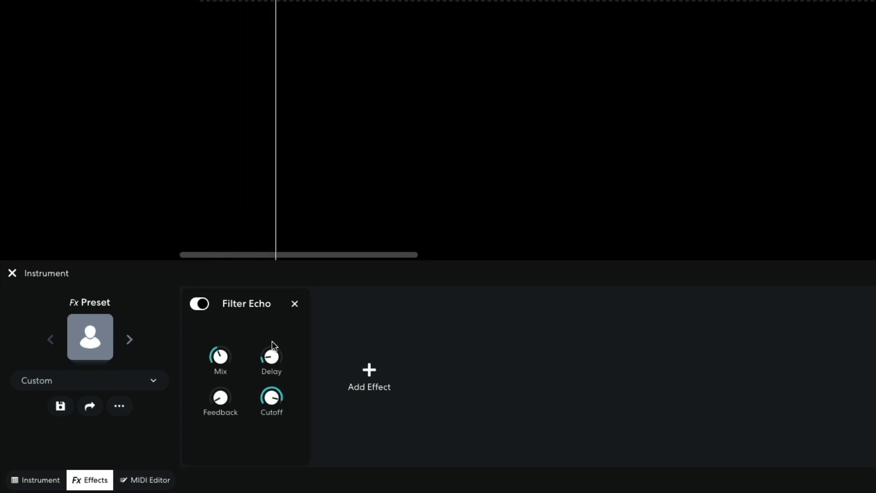
drag(273, 347, 267, 364)
key(space)
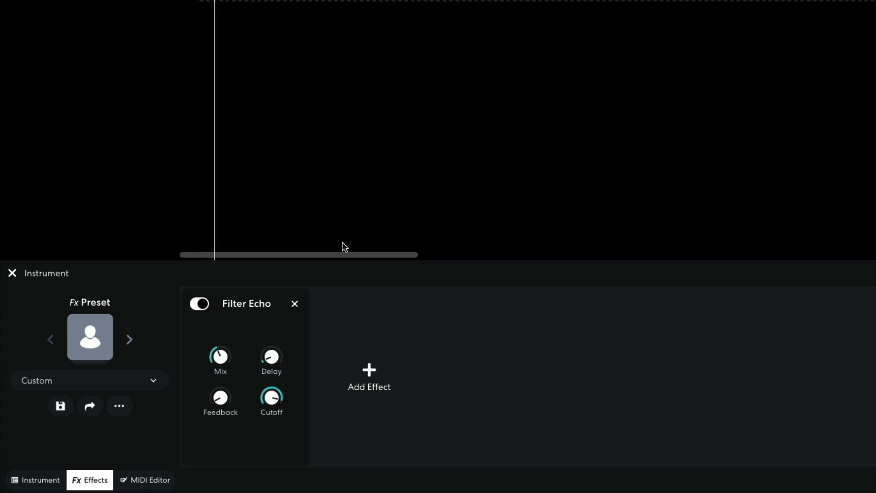